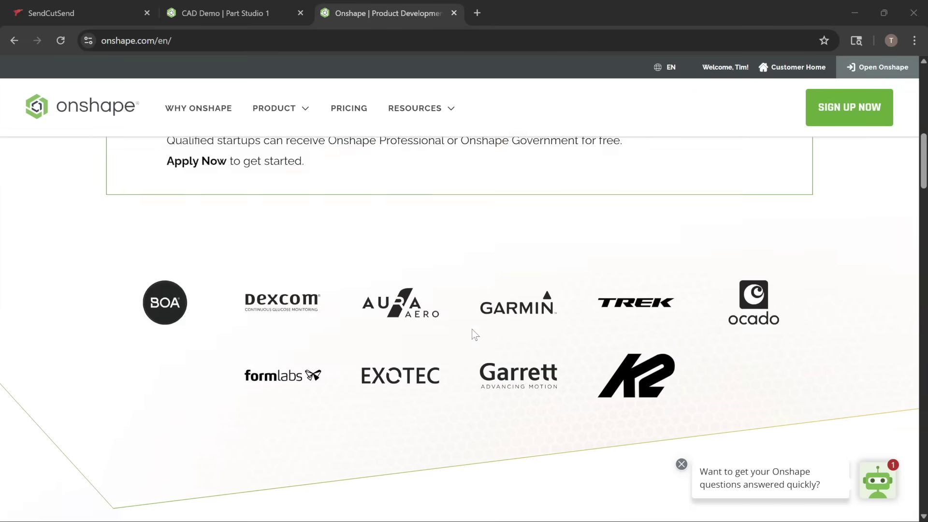
Review the Onshape plans and pricing page, compare the Free Plan with the paid plans, and close the page
{"action": "scroll", "coordinate": [474, 334], "scroll_direction": "down", "scroll_amount": 5}
{"action": "scroll", "coordinate": [474, 333], "scroll_direction": "up", "scroll_amount": 10}
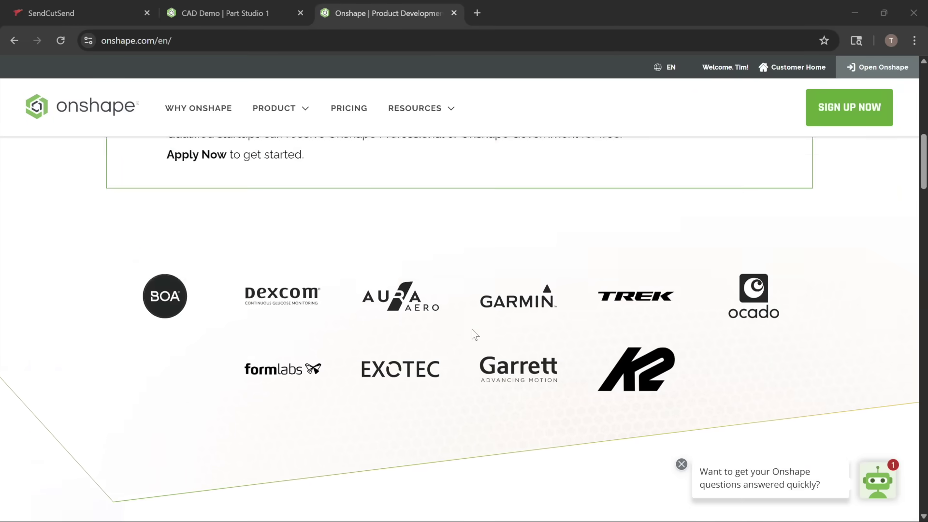
{"action": "left_click", "coordinate": [356, 109]}
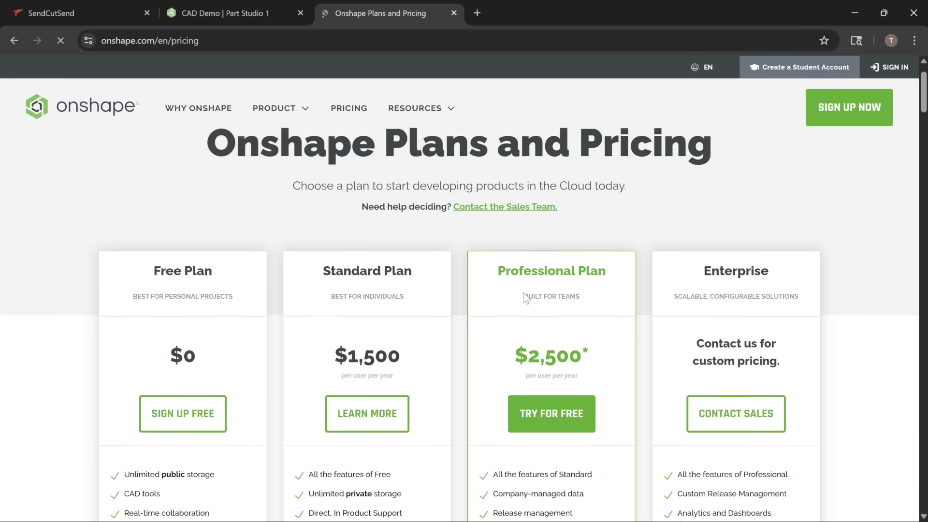
{"action": "scroll", "coordinate": [526, 298], "scroll_direction": "down", "scroll_amount": 2}
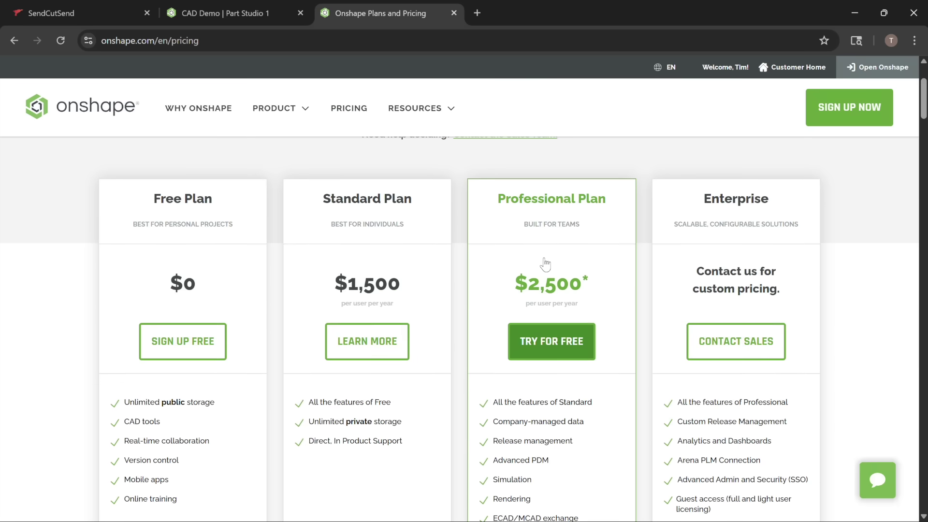
{"action": "scroll", "coordinate": [218, 290], "scroll_direction": "down", "scroll_amount": 1}
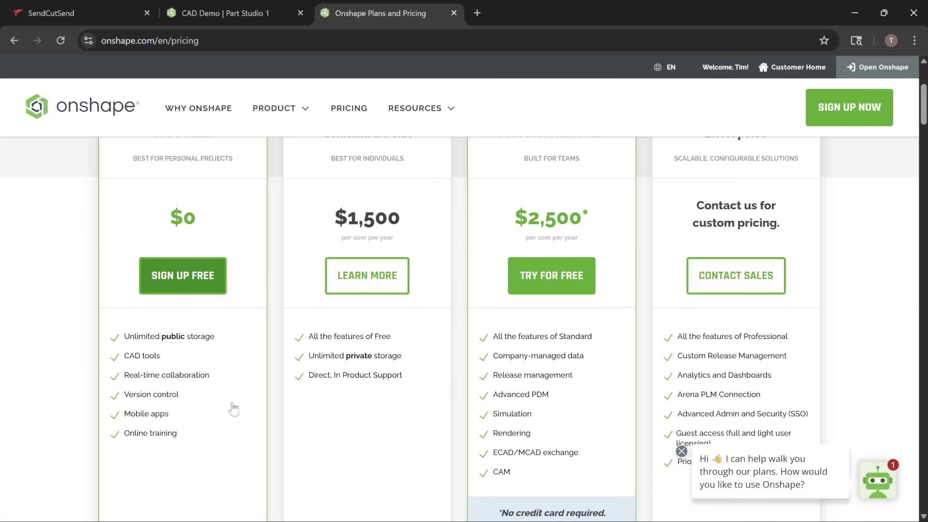
{"action": "scroll", "coordinate": [256, 297], "scroll_direction": "up", "scroll_amount": 3}
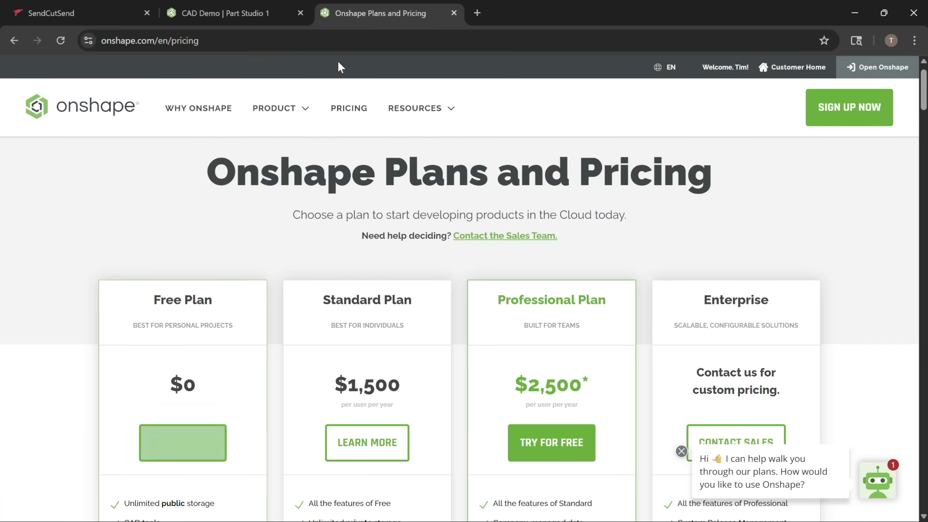
{"action": "middle_click", "coordinate": [354, 10]}
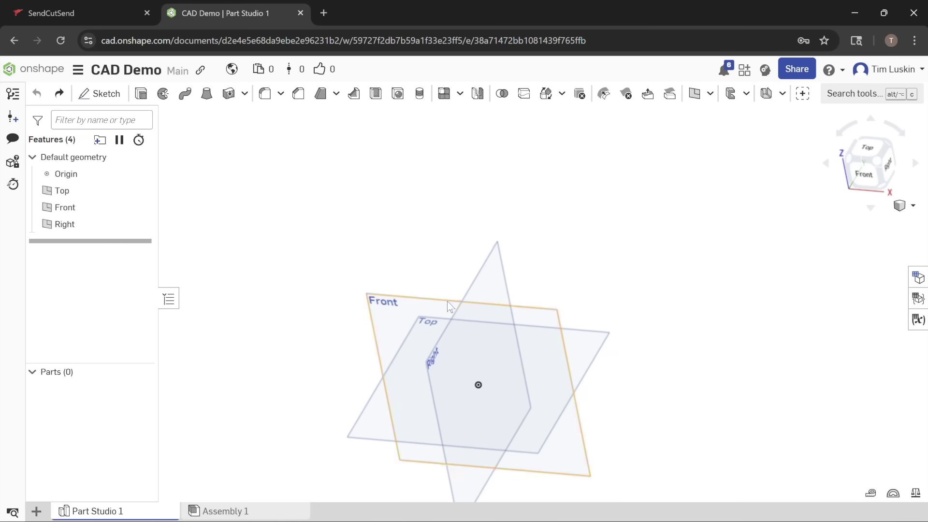
Sketch a closed trapezoid on the Front plane from the origin, with vertical sides about 2.28 in and 1.4 in tall and a sloped top
{"action": "left_click", "coordinate": [112, 96]}
{"action": "left_click", "coordinate": [406, 299]}
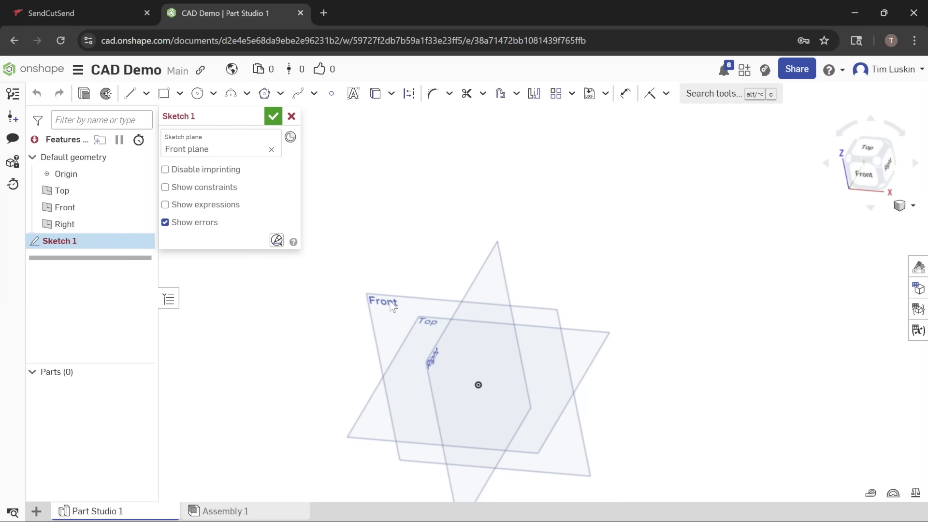
{"action": "left_click", "coordinate": [867, 177]}
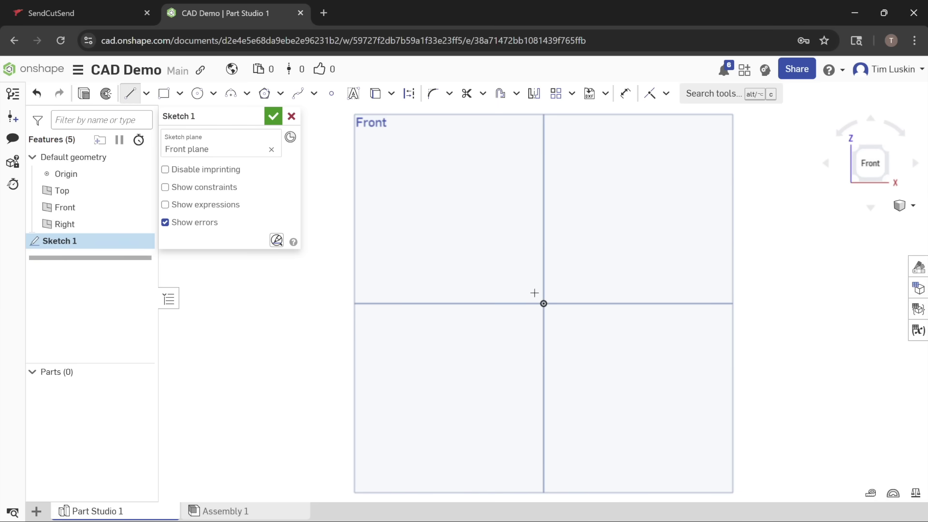
{"action": "left_click", "coordinate": [543, 160]}
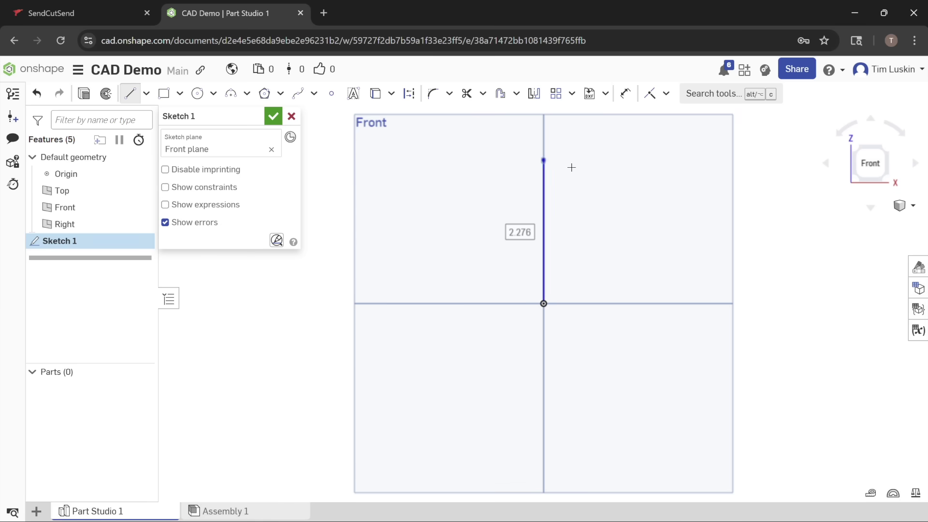
{"action": "left_click", "coordinate": [772, 216]}
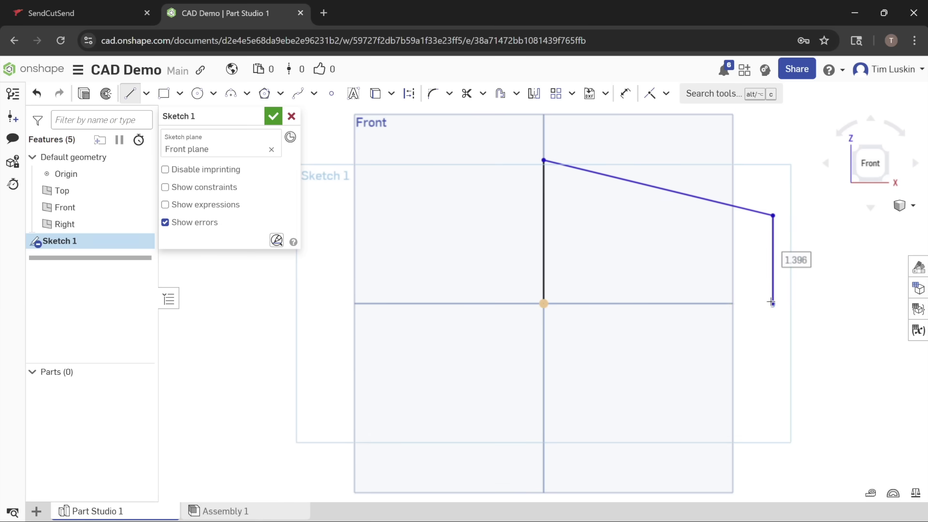
{"action": "left_click", "coordinate": [772, 303]}
{"action": "left_click", "coordinate": [544, 303]}
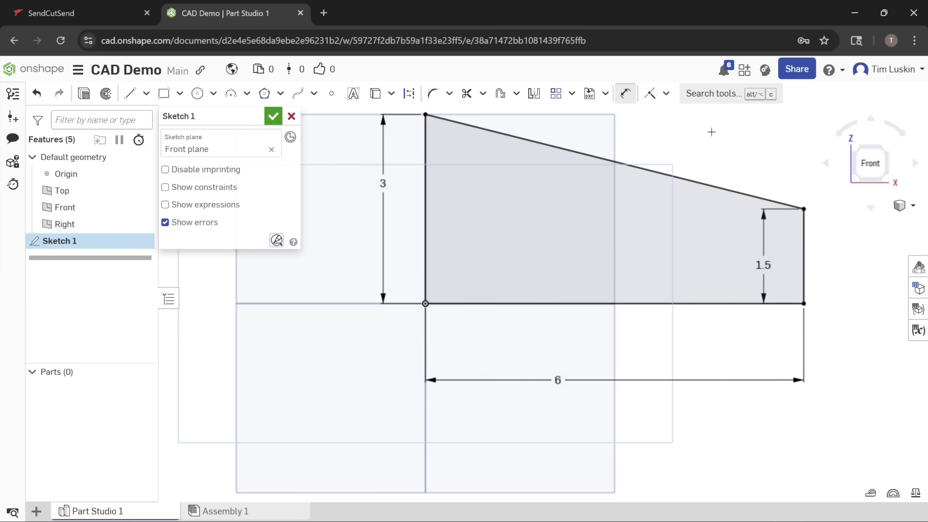
Finish the trapezoid sketch and export it as a DXF/DWG file
{"action": "left_click", "coordinate": [273, 117]}
{"action": "right_click", "coordinate": [75, 242]}
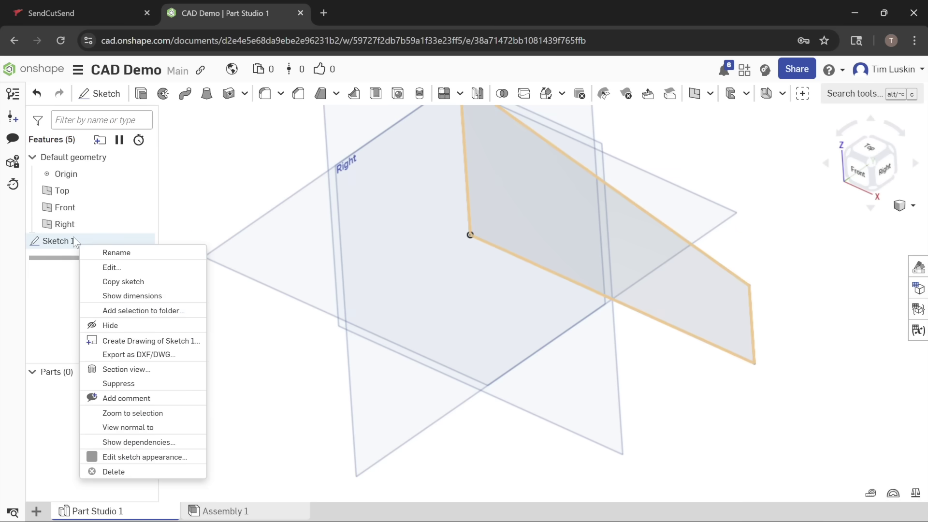
{"action": "left_click", "coordinate": [153, 355]}
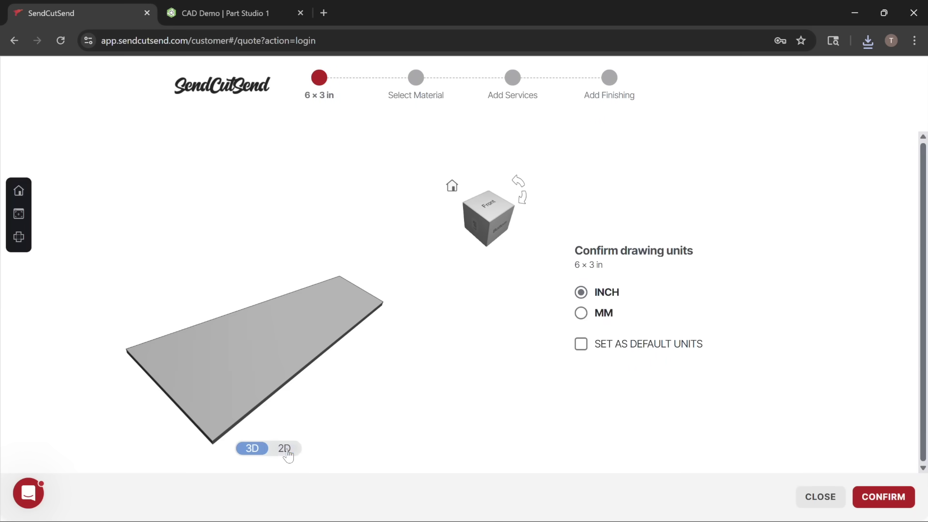
In SendCutSend, confirm inches as the drawing units after viewing the part in 2D, and choose Steel from the metals
{"action": "left_click", "coordinate": [284, 449]}
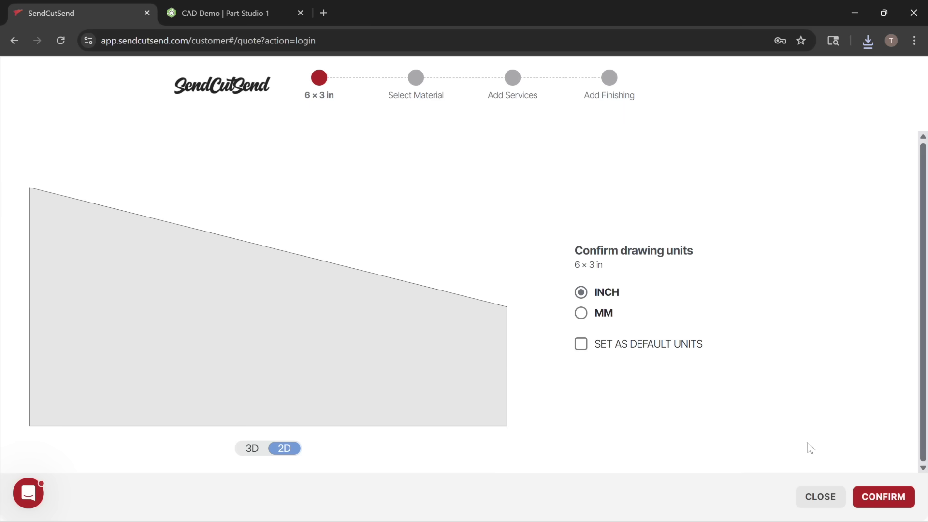
{"action": "left_click", "coordinate": [883, 497]}
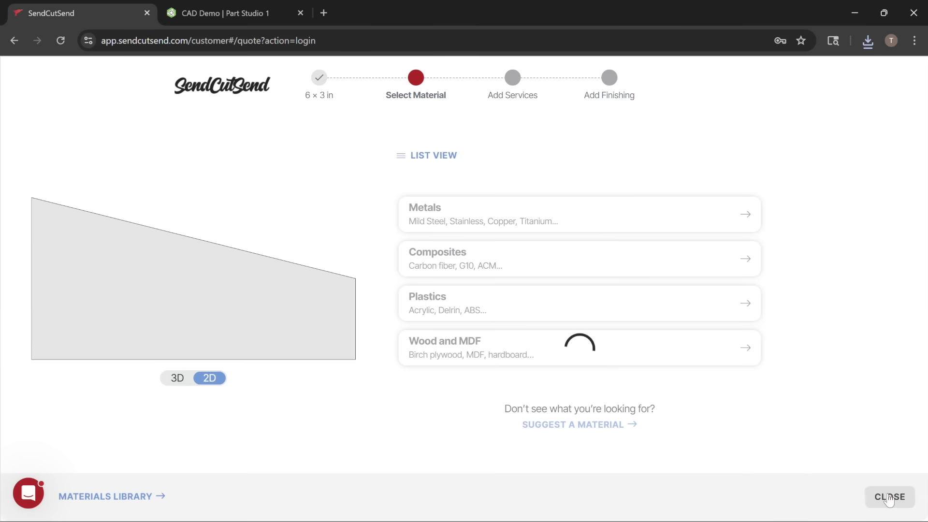
{"action": "left_click", "coordinate": [642, 227]}
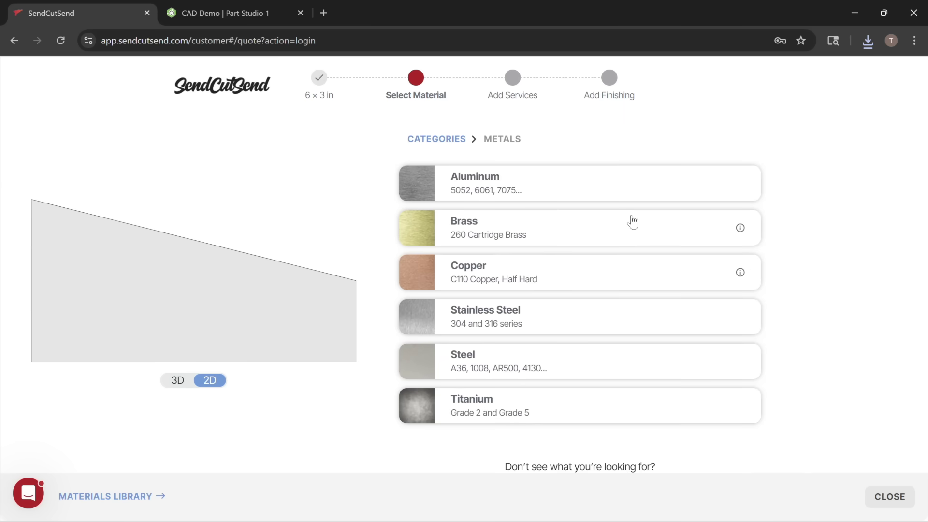
{"action": "left_click", "coordinate": [572, 367]}
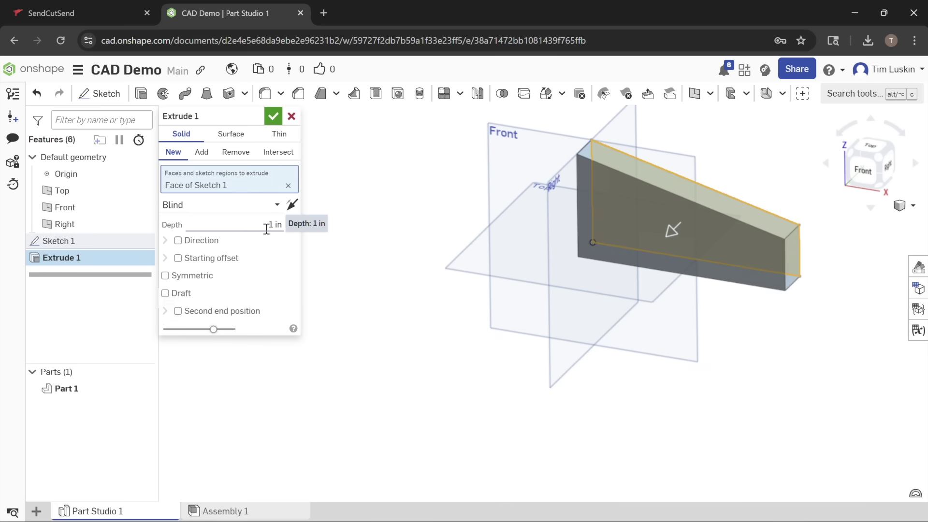
Set the depth of the trapezoid's solid extrusion to 12 in
{"action": "left_click", "coordinate": [266, 227]}
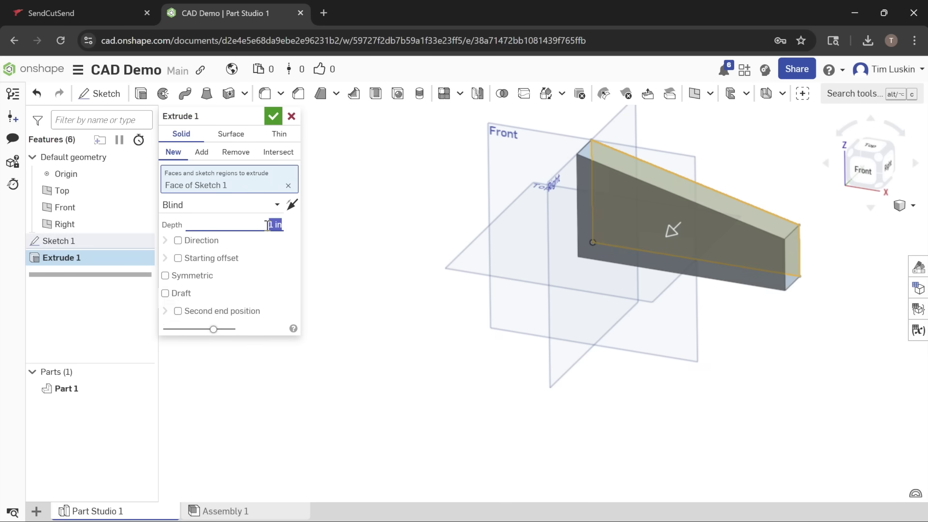
{"action": "type", "text": "12"}
{"action": "key", "text": "Return"}
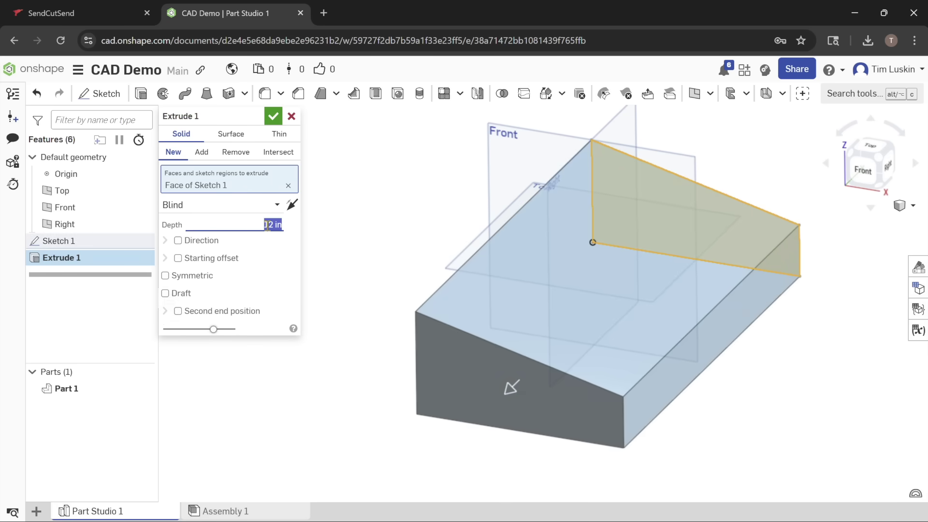
{"action": "left_click", "coordinate": [273, 116]}
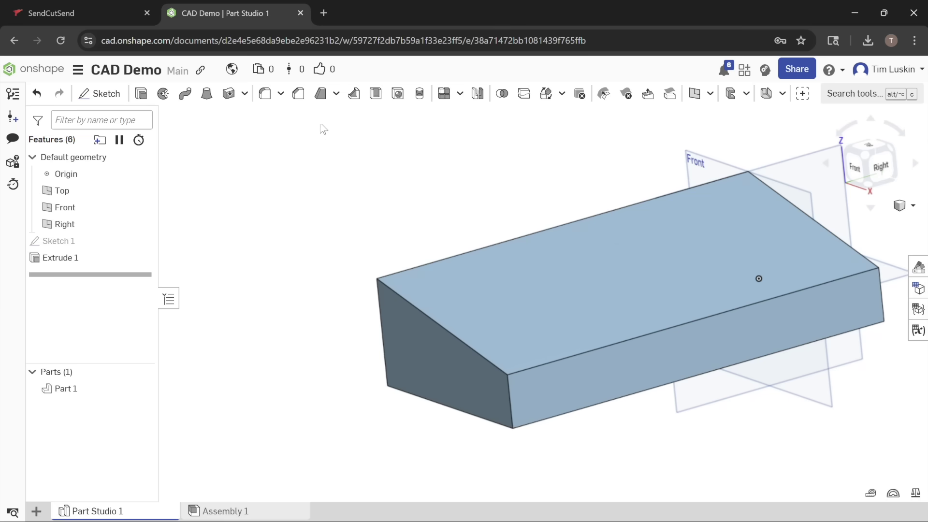
Fillet the upper edge of the block's low side and cut a circular hole through all from its trapezoidal end face
{"action": "left_click", "coordinate": [271, 101]}
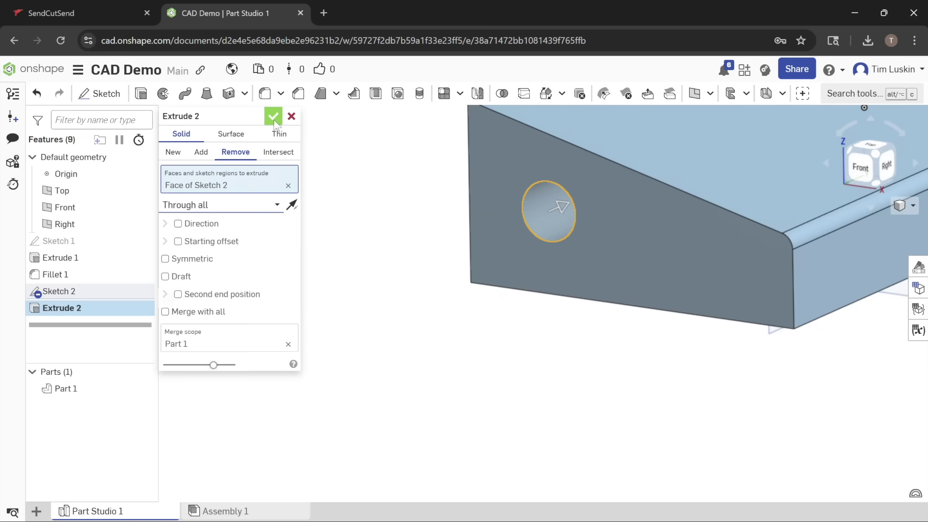
{"action": "left_click", "coordinate": [274, 116]}
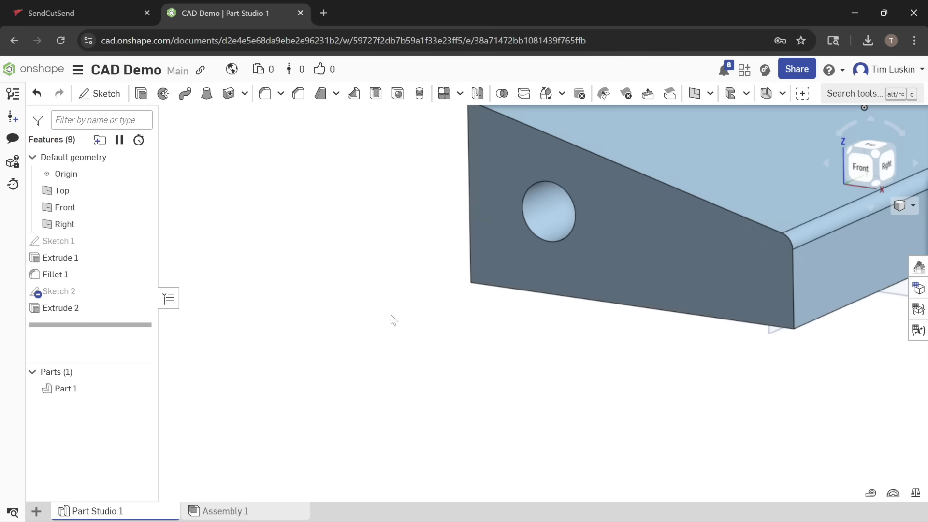
{"action": "mouse_move", "coordinate": [392, 315]}
{"action": "right_mouse_down"}
{"action": "mouse_move", "coordinate": [396, 298]}
{"action": "mouse_move", "coordinate": [417, 300]}
{"action": "mouse_move", "coordinate": [408, 311]}
{"action": "right_mouse_up"}
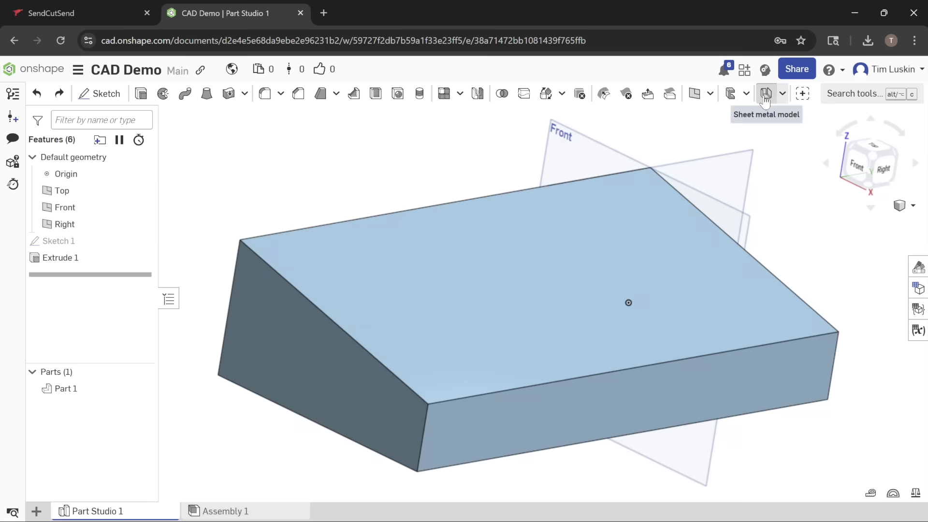
Convert the extruded block to a sheet metal model, excluding its sloped top face
{"action": "left_click", "coordinate": [765, 93]}
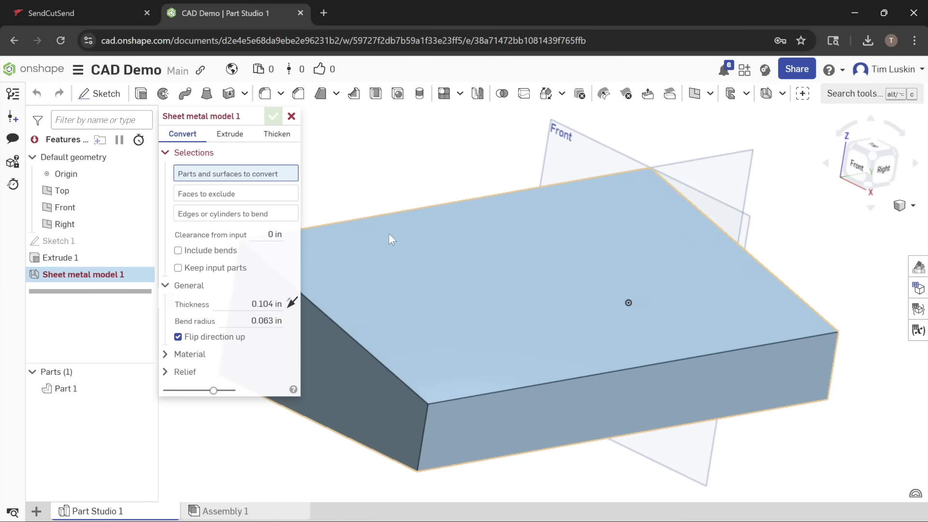
{"action": "left_click", "coordinate": [396, 252]}
{"action": "left_click", "coordinate": [223, 207]}
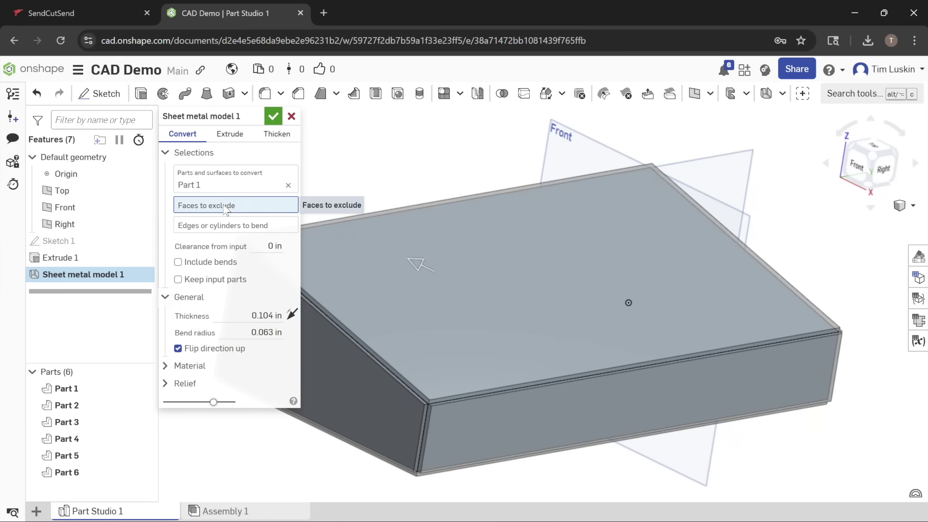
{"action": "left_click", "coordinate": [513, 315]}
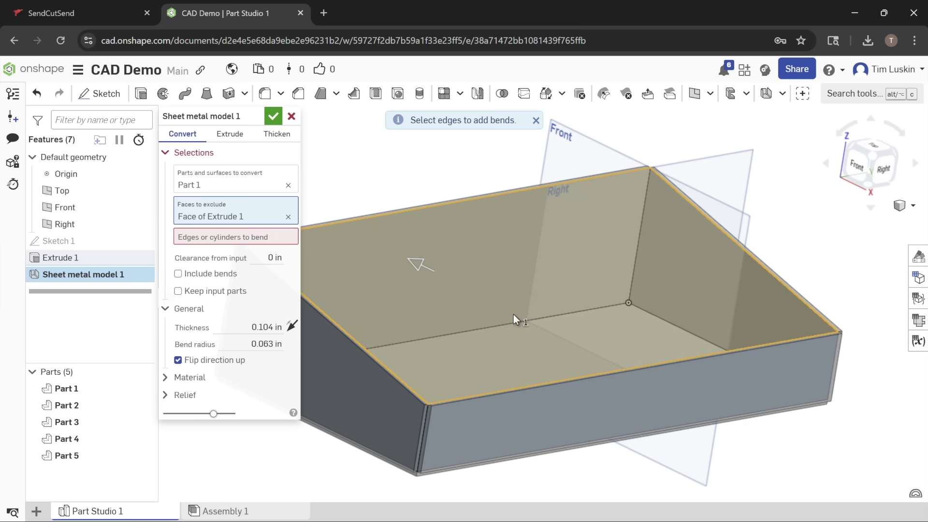
Add bends along the bottom edges of the sheet metal box
{"action": "left_click", "coordinate": [239, 237]}
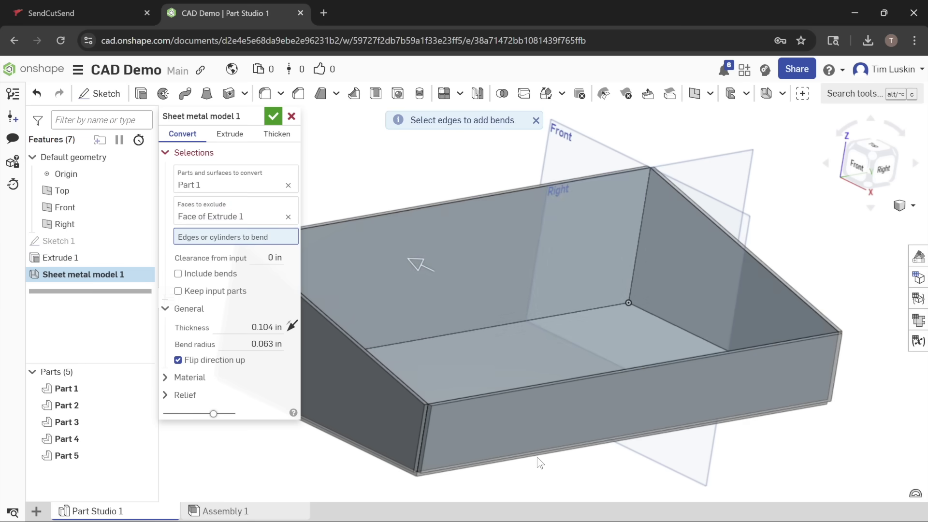
{"action": "left_click", "coordinate": [522, 454]}
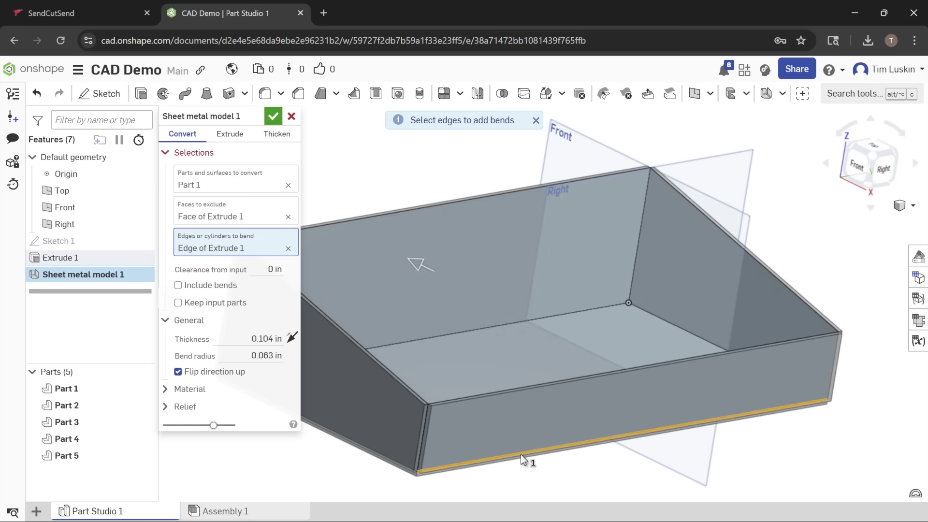
{"action": "left_click", "coordinate": [374, 457]}
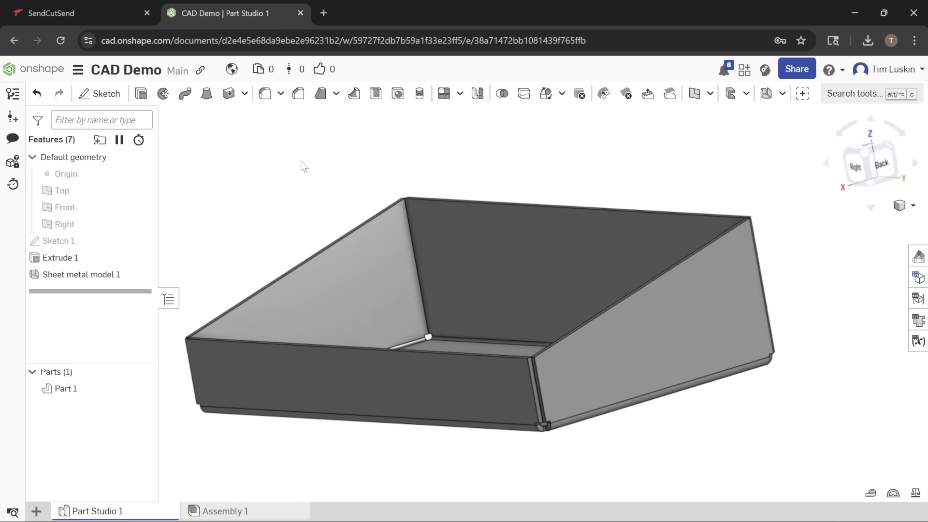
{"action": "mouse_move", "coordinate": [304, 166]}
{"action": "right_mouse_down"}
{"action": "mouse_move", "coordinate": [317, 172]}
{"action": "mouse_move", "coordinate": [308, 167]}
{"action": "right_mouse_up"}
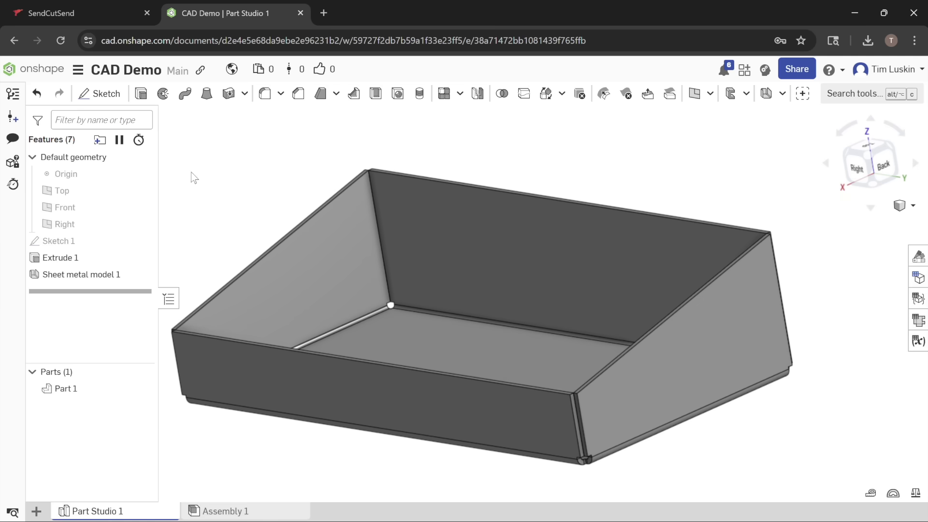
Inspect the corner reliefs and bend lines in the box's flat pattern drawing
{"action": "left_click", "coordinate": [730, 93]}
{"action": "scroll", "coordinate": [675, 223], "scroll_direction": "up", "scroll_amount": 5}
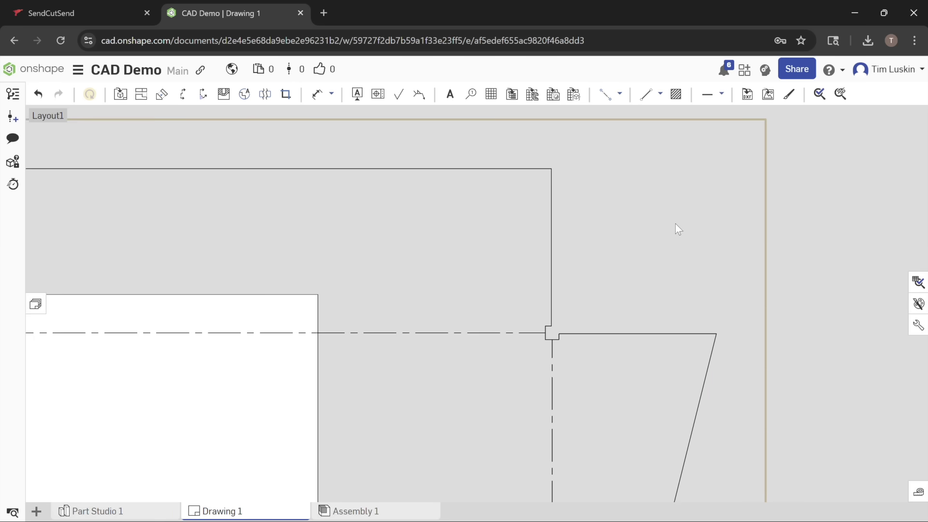
{"action": "scroll", "coordinate": [675, 224], "scroll_direction": "down", "scroll_amount": 5}
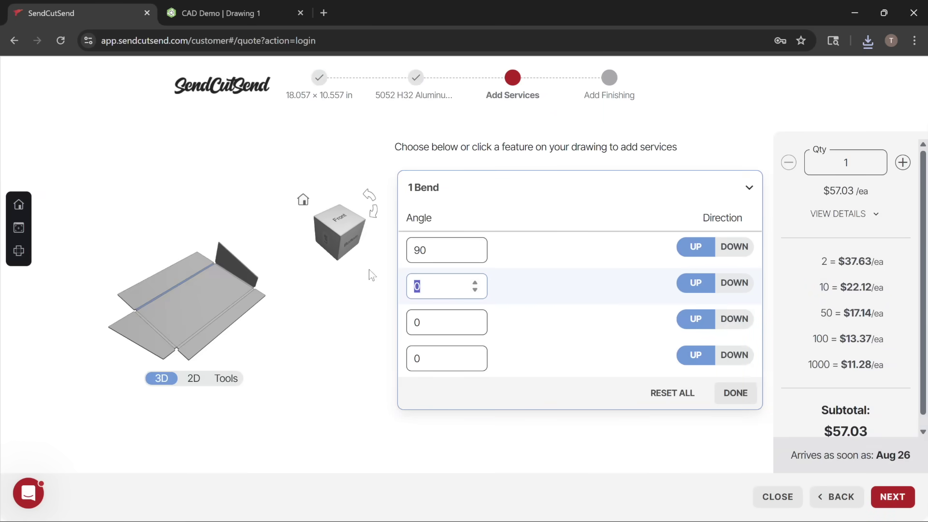
Set the three remaining bend angles to 90 degrees in the upward direction and finish the bend configuration
{"action": "type", "text": "90"}
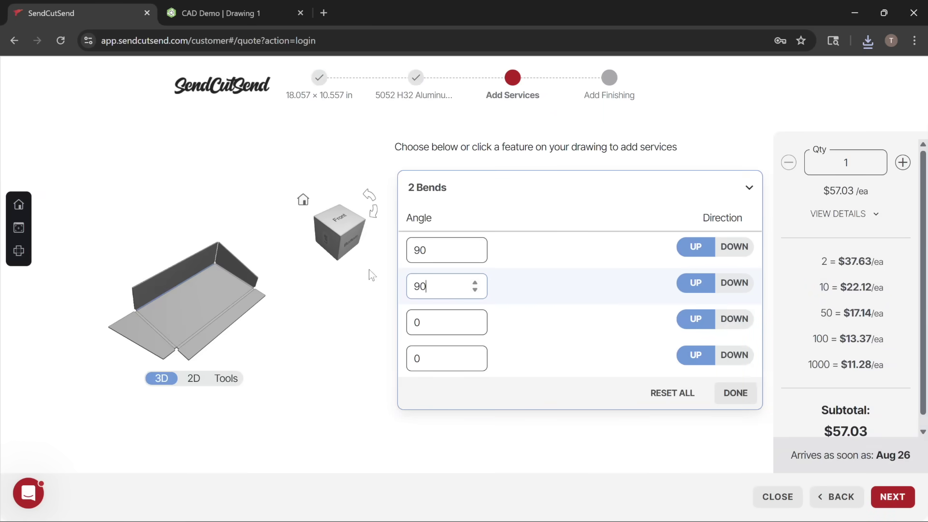
{"action": "double_click", "coordinate": [445, 330]}
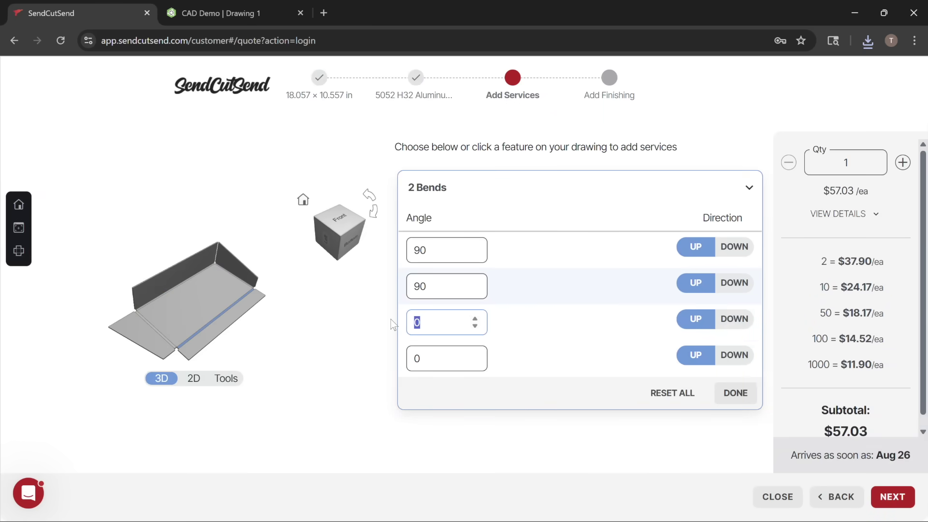
{"action": "type", "text": "90"}
{"action": "double_click", "coordinate": [441, 357]}
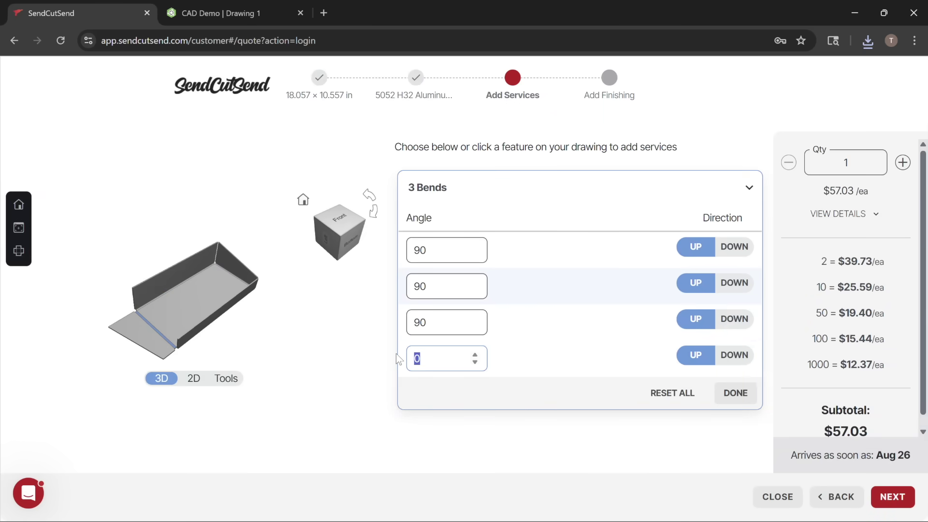
{"action": "type", "text": "90"}
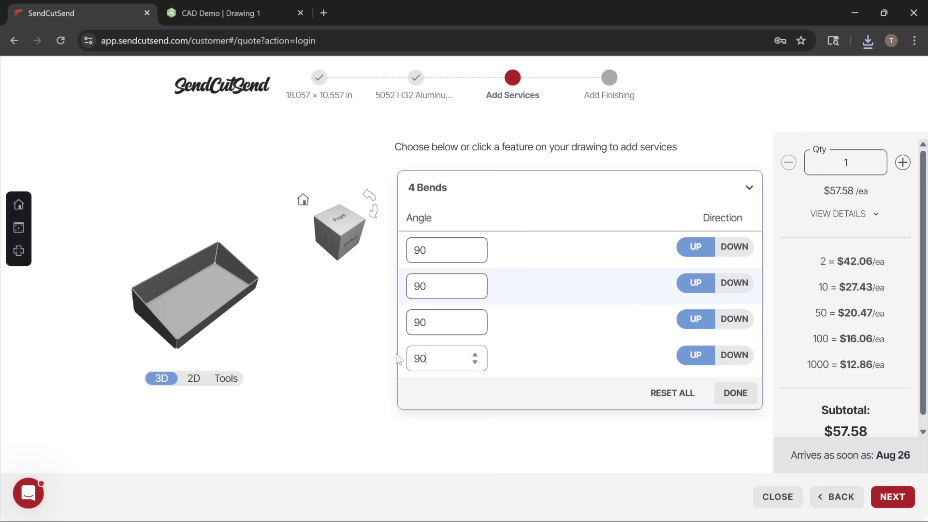
{"action": "left_click", "coordinate": [735, 393]}
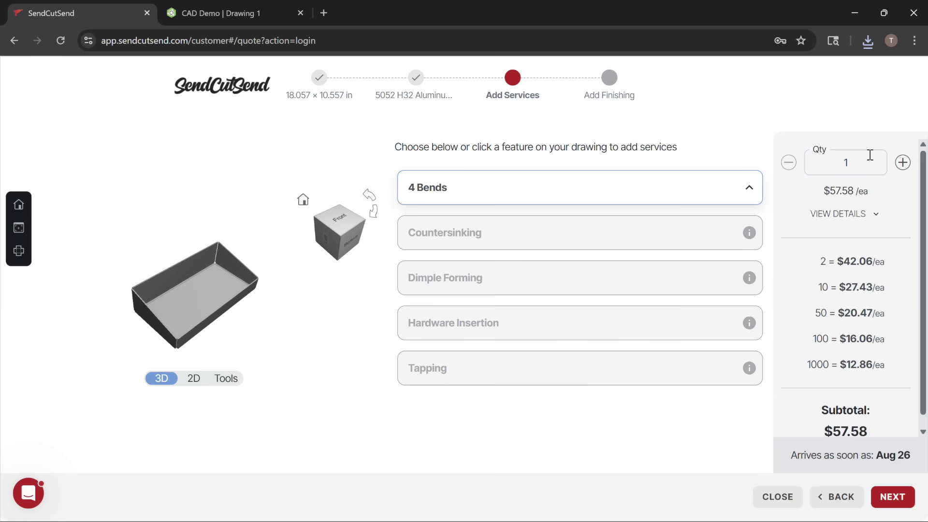
Increase the order quantity of the bent box by three
{"action": "left_click", "coordinate": [902, 163]}
{"action": "left_click", "coordinate": [902, 163]}
{"action": "left_click", "coordinate": [902, 163]}
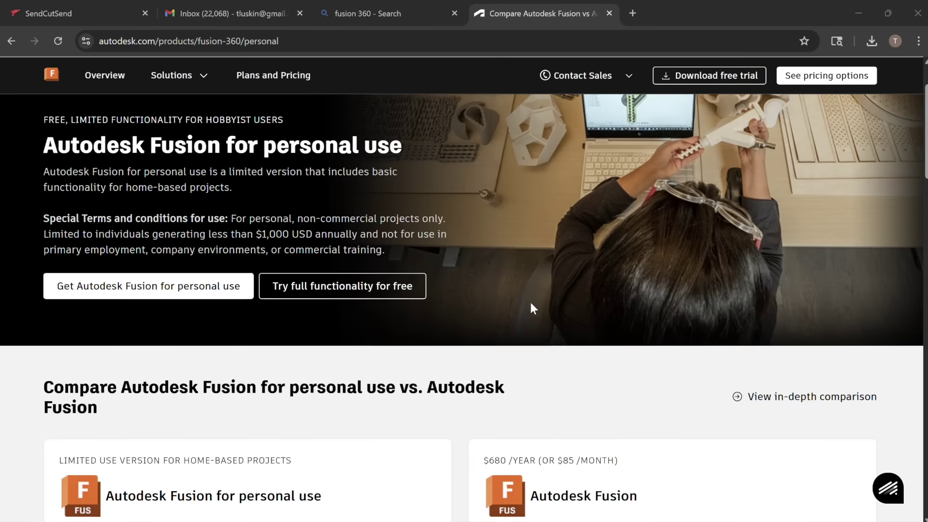
Examine the comparison of Autodesk Fusion for personal use and the full Autodesk Fusion version
{"action": "scroll", "coordinate": [532, 304], "scroll_direction": "down", "scroll_amount": 4}
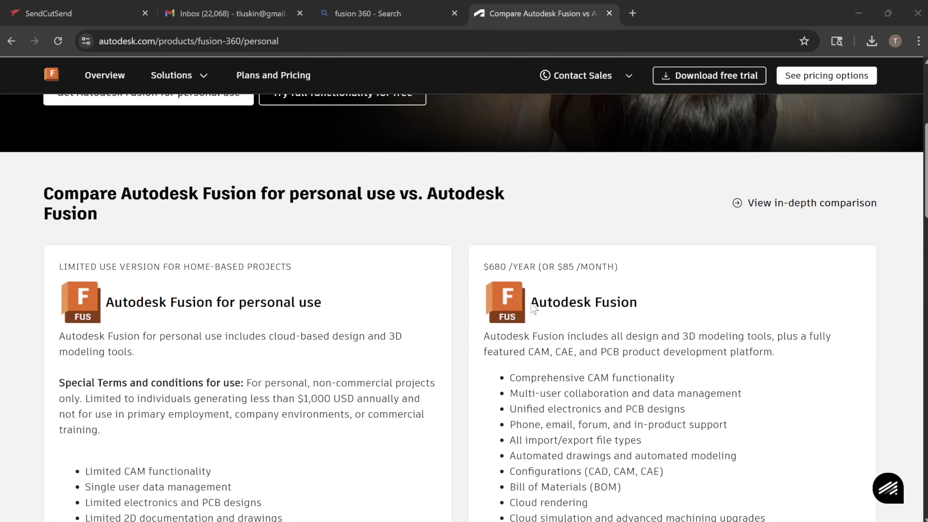
{"action": "scroll", "coordinate": [534, 308], "scroll_direction": "down", "scroll_amount": 3}
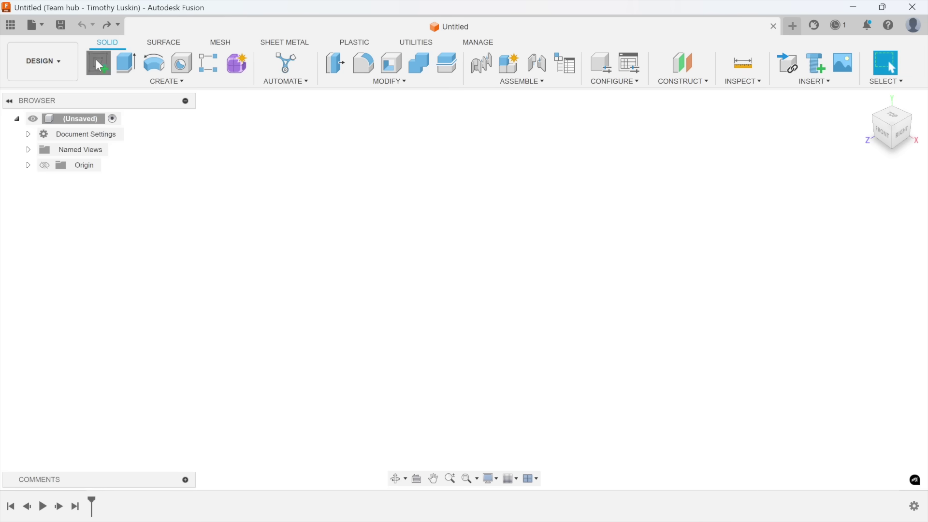
In Autodesk Fusion, sketch a 4.00 by 3.00 in right triangle on the horizontal plane with a 0.375 in hole and a 0.45 in corner fillet
{"action": "left_click", "coordinate": [99, 65]}
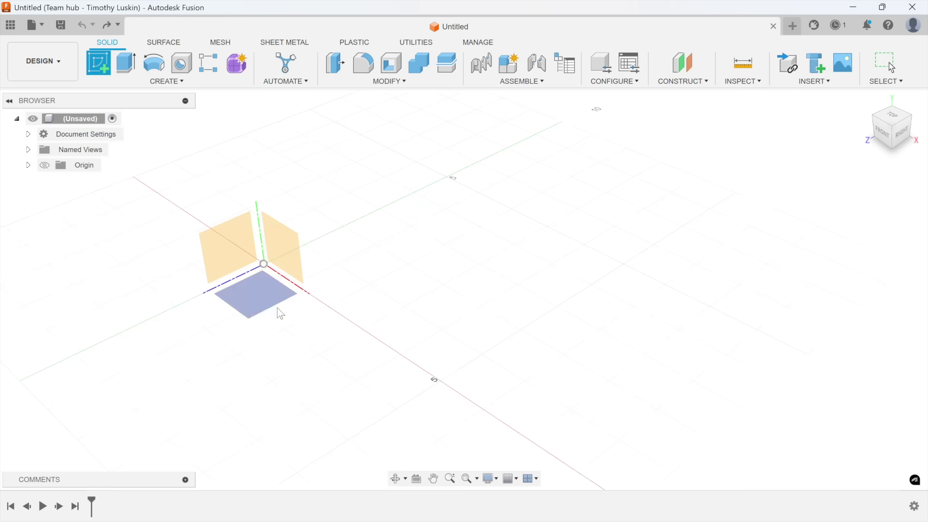
{"action": "left_click", "coordinate": [265, 296]}
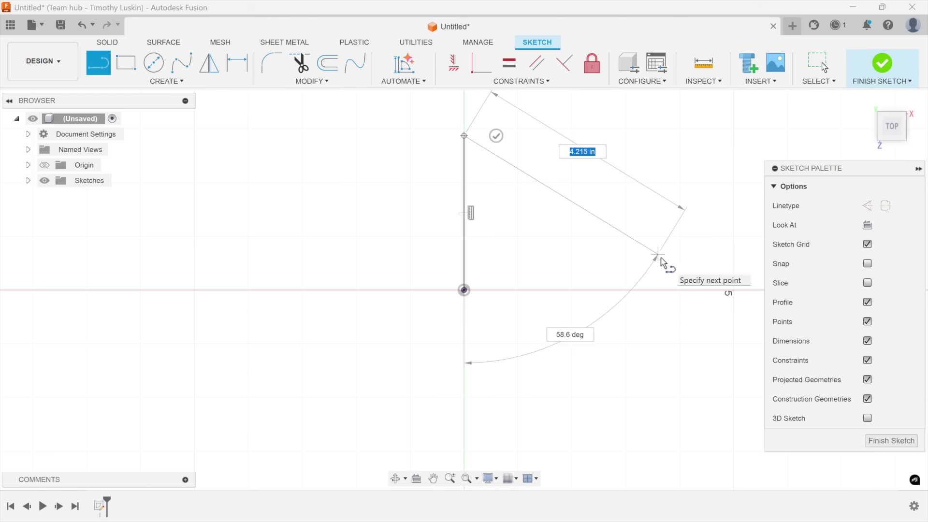
{"action": "left_click", "coordinate": [679, 290]}
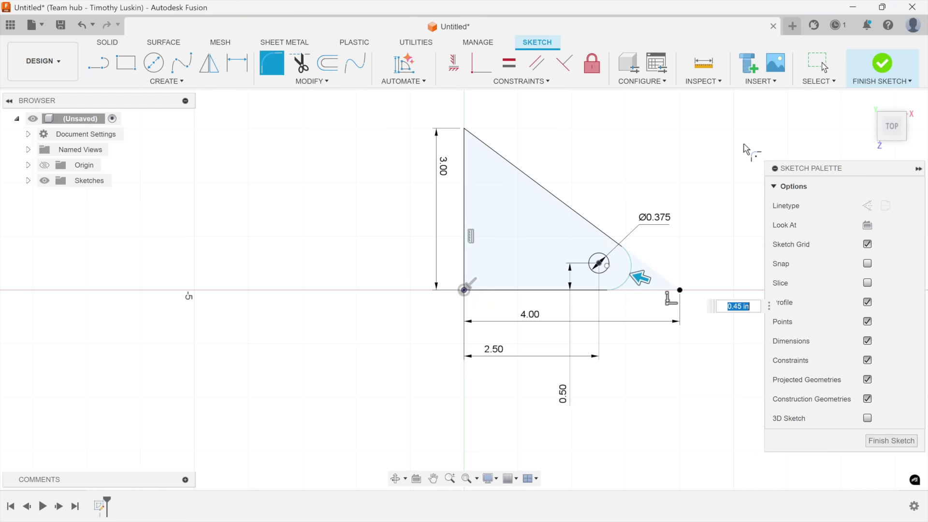
{"action": "key", "text": "Return"}
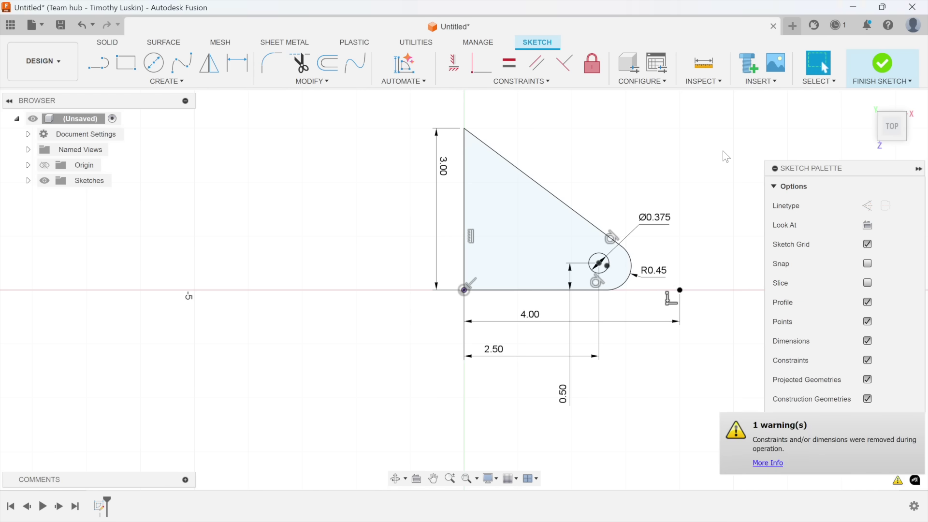
{"action": "left_click", "coordinate": [874, 74]}
Extrude the triangular profile, excluding the hole, by 0.5 in as a new body
{"action": "left_click", "coordinate": [128, 63]}
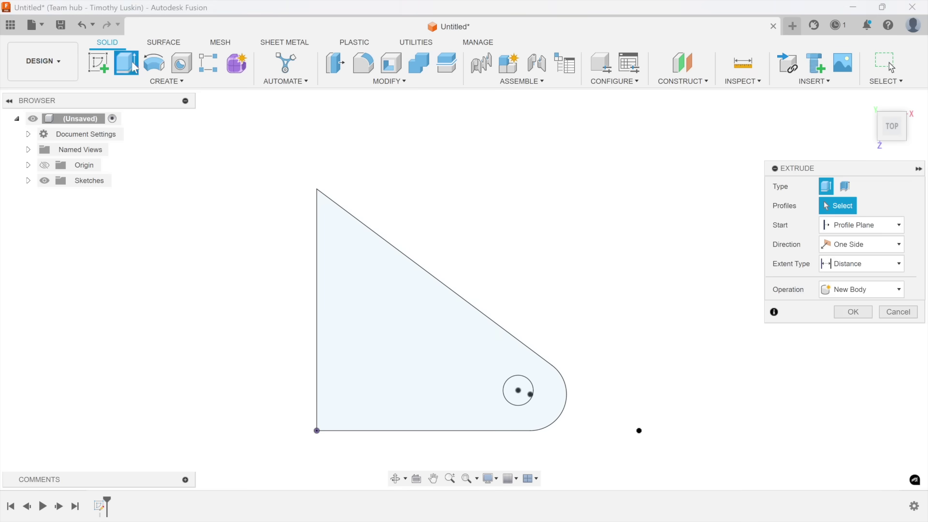
{"action": "left_click", "coordinate": [380, 345]}
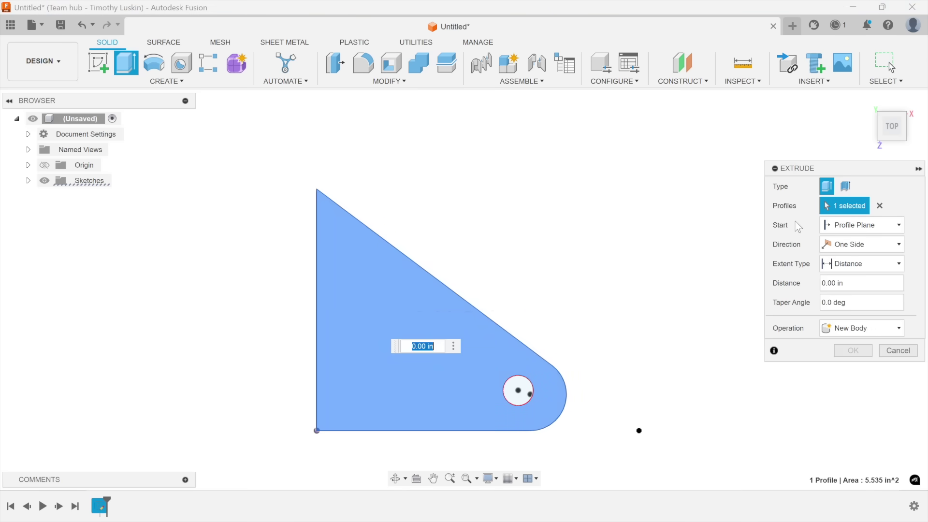
{"action": "type", "text": ".8"}
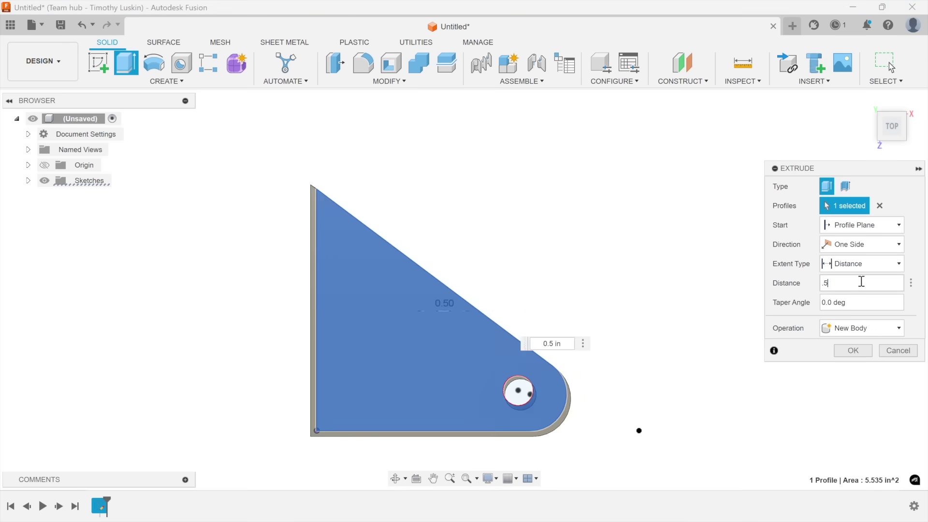
{"action": "key", "text": "Return"}
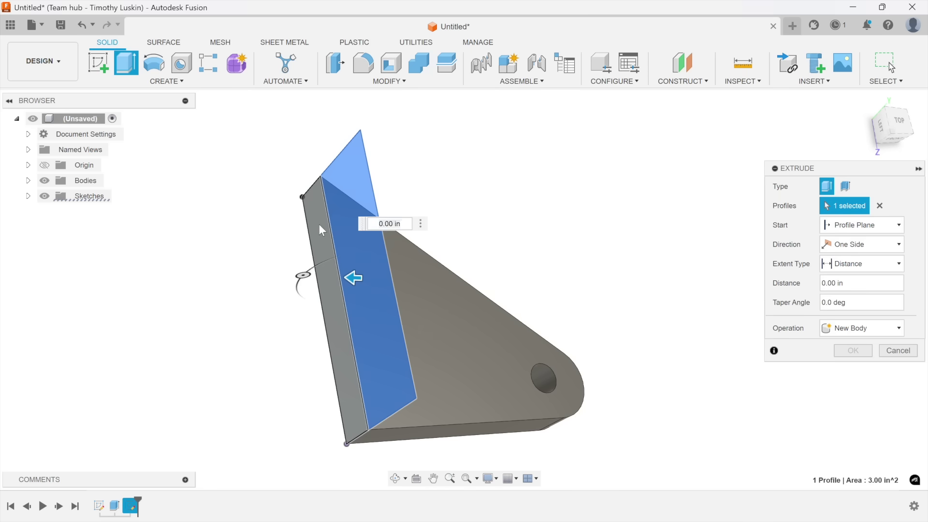
Extrude both profiles of the rectangular flange on the bracket's straight back face by 0.50 in and join them to the body
{"action": "left_click", "coordinate": [327, 310]}
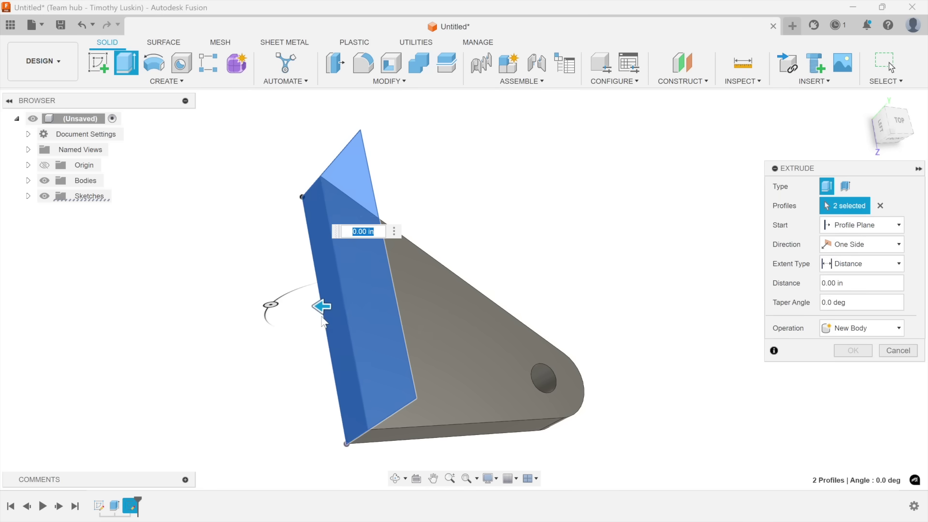
{"action": "left_click_drag", "start_coordinate": [321, 308], "coordinate": [279, 318]}
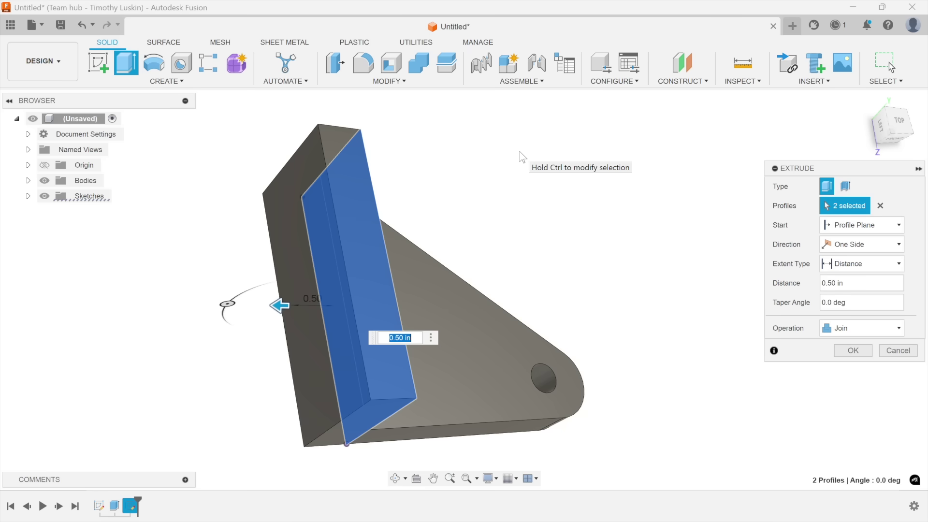
{"action": "key", "text": "Return"}
Fillet the inner edge between the flange and the triangular plate with a 0.25 in radius
{"action": "mouse_move", "coordinate": [404, 114]}
{"action": "middle_mouse_down", "text": "shift"}
{"action": "mouse_move", "coordinate": [431, 109]}
{"action": "mouse_move", "coordinate": [408, 126]}
{"action": "mouse_move", "coordinate": [405, 114]}
{"action": "mouse_move", "coordinate": [418, 118]}
{"action": "middle_mouse_up", "text": "shift"}
{"action": "key", "text": "f"}
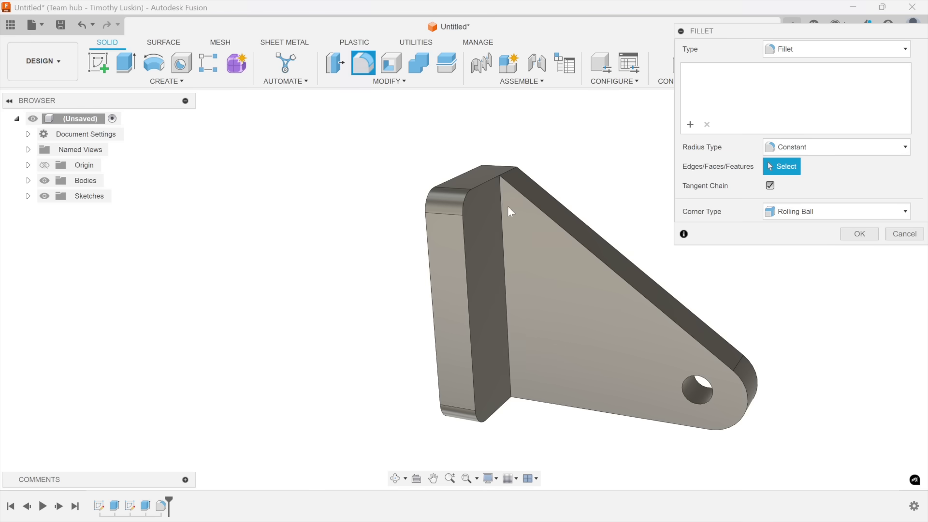
{"action": "left_click", "coordinate": [501, 218]}
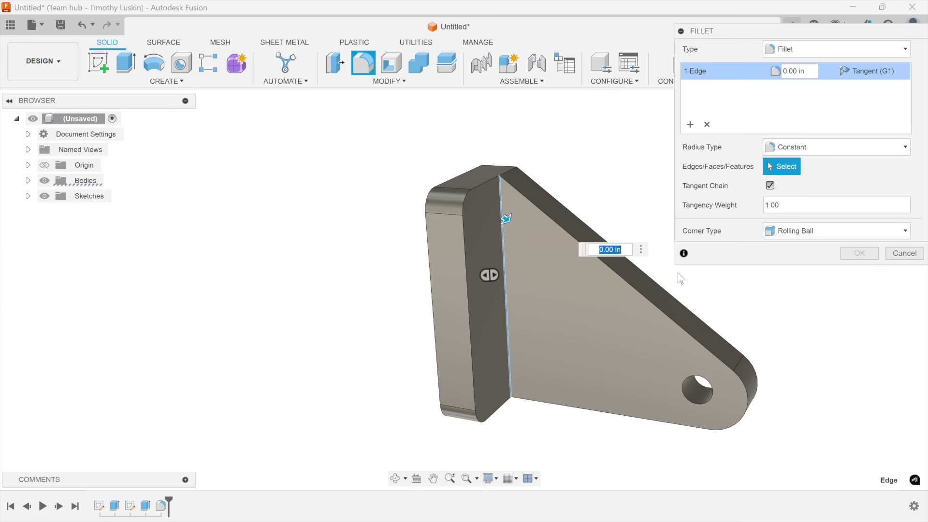
{"action": "type", "text": ".25"}
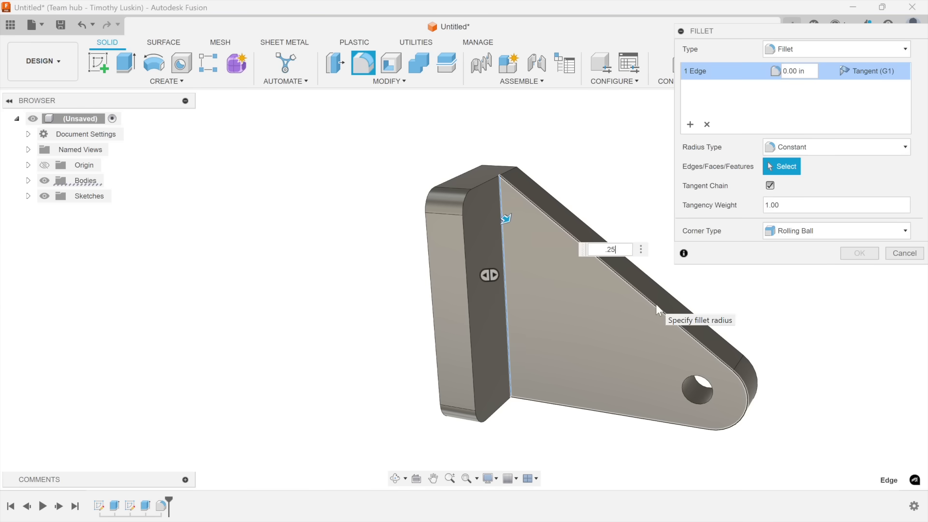
{"action": "key", "text": "Return"}
Cut the two circular profiles through the entire flange using the All extent
{"action": "middle_click_drag", "start_coordinate": [478, 339], "coordinate": [449, 305], "text": "shift"}
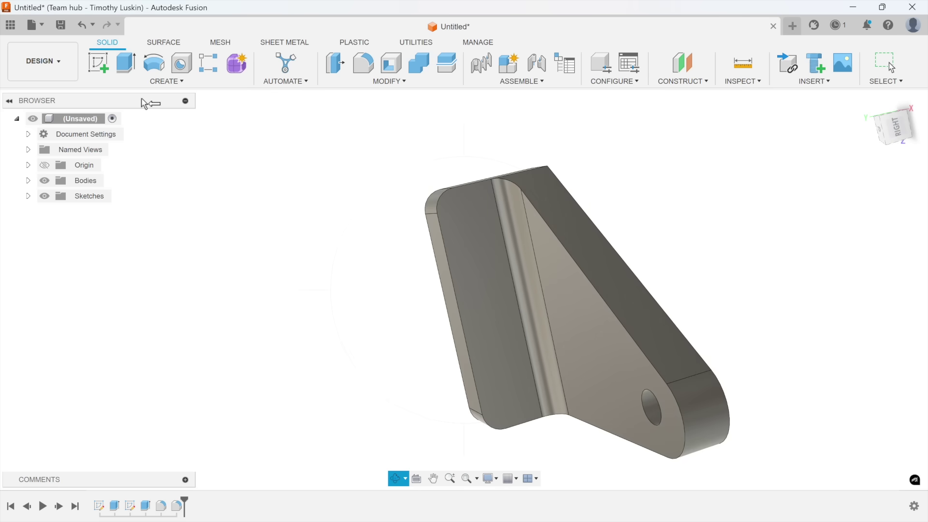
{"action": "key", "text": "e"}
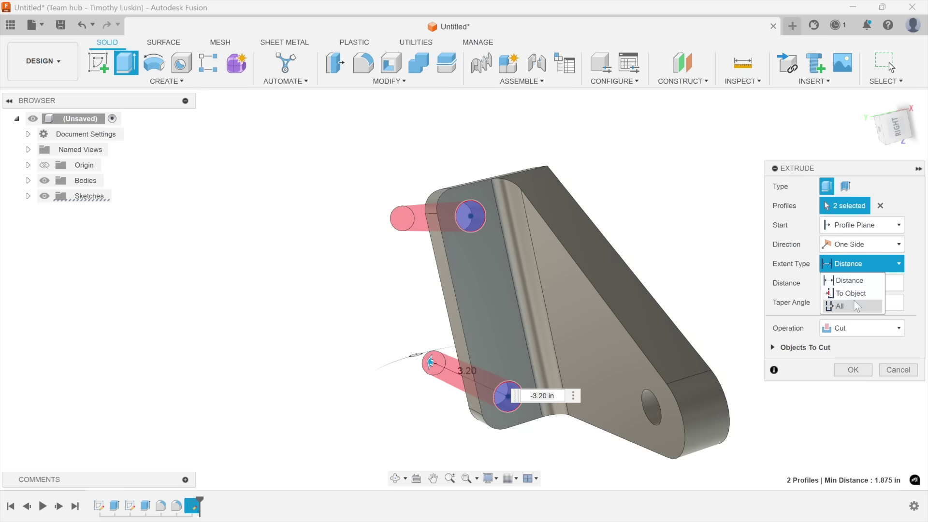
{"action": "left_click", "coordinate": [857, 306]}
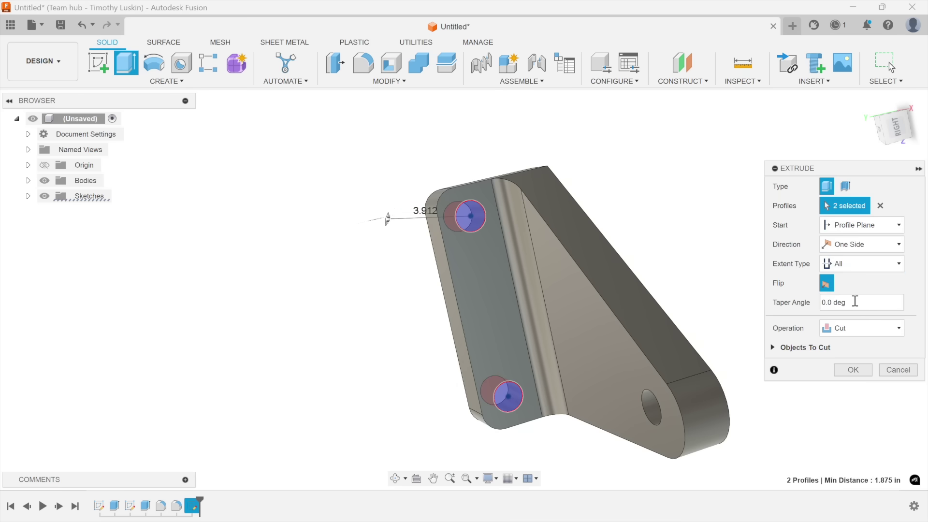
{"action": "left_click", "coordinate": [854, 371]}
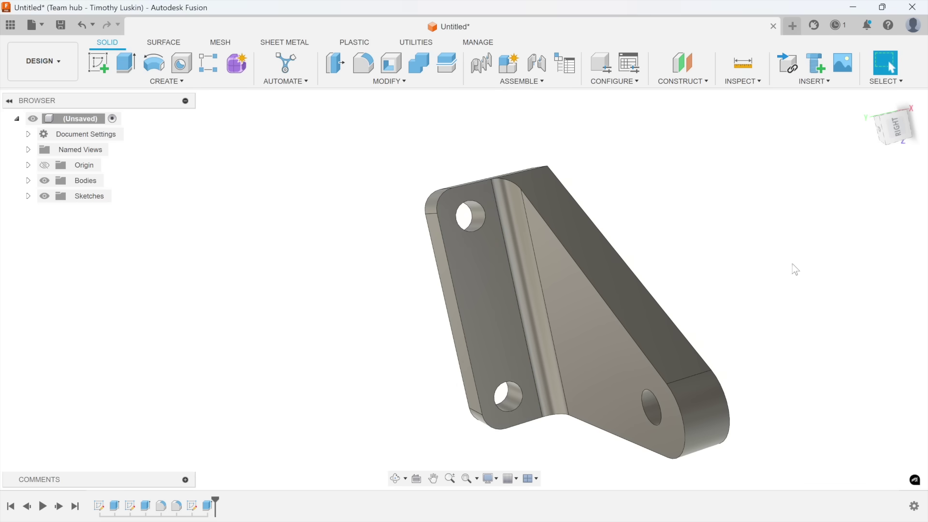
Start a new setup for the bracket in the Manufacture workspace
{"action": "middle_click_drag", "start_coordinate": [769, 239], "coordinate": [890, 67], "text": "shift"}
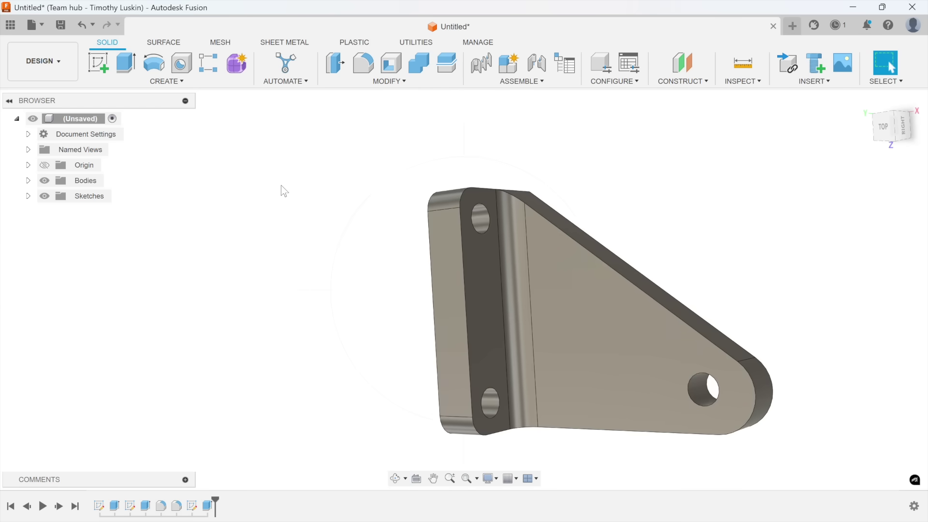
{"action": "left_click", "coordinate": [120, 82]}
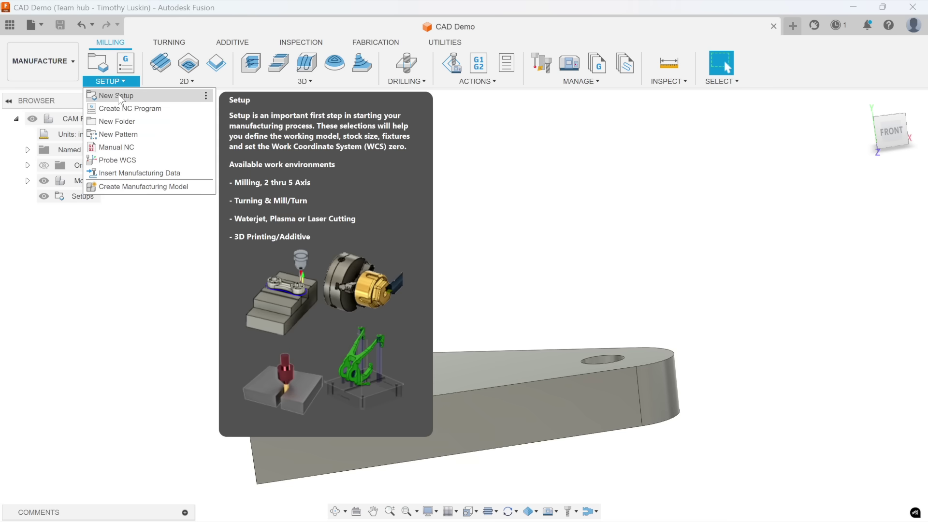
{"action": "left_click", "coordinate": [116, 96]}
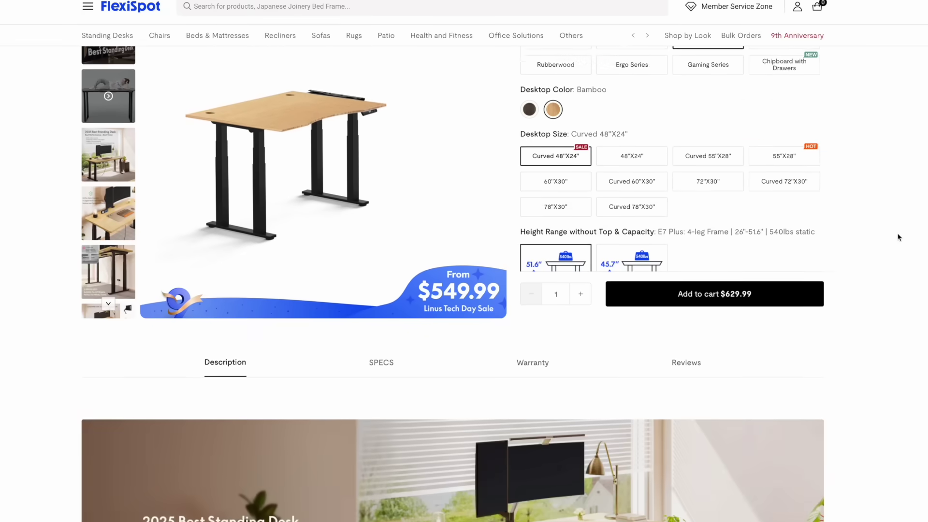
{"action": "scroll", "coordinate": [897, 237], "scroll_direction": "up", "scroll_amount": 3}
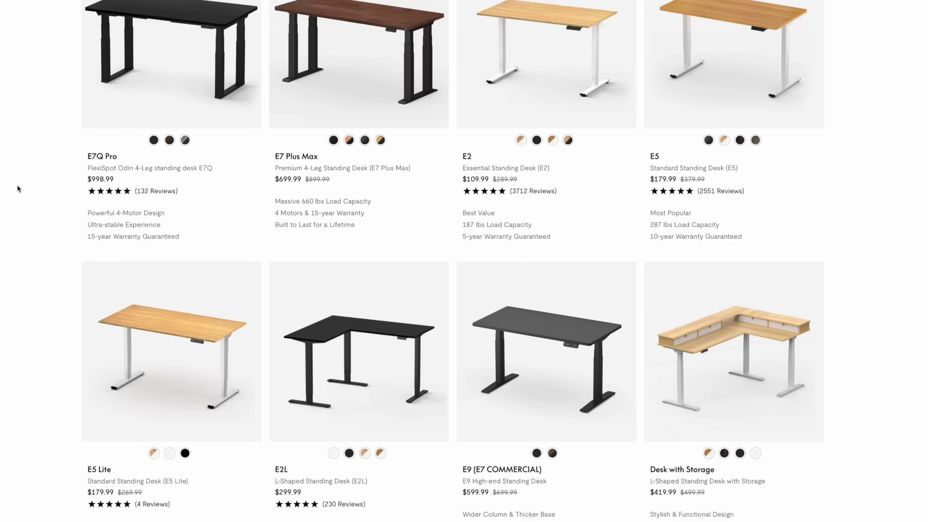
{"action": "scroll", "coordinate": [19, 188], "scroll_direction": "down", "scroll_amount": 2}
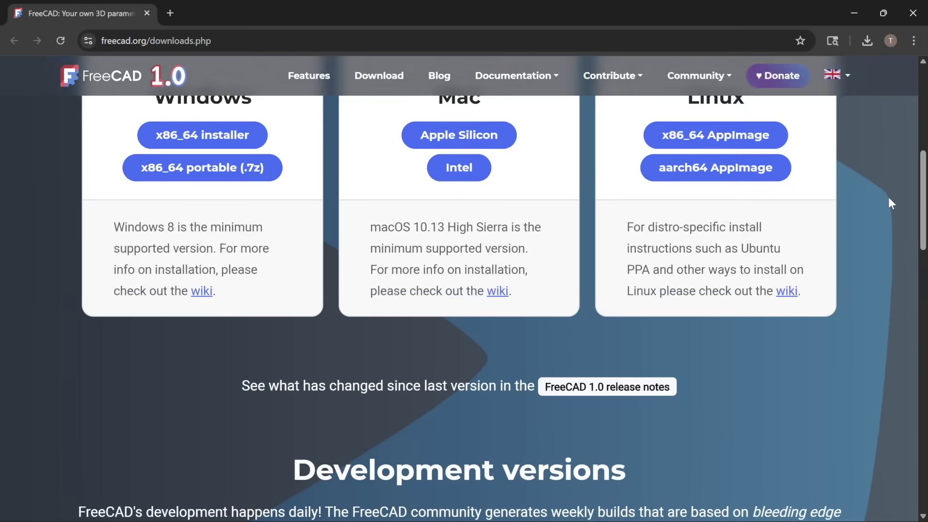
Look through the FreeCAD downloads page for installers, development versions, additional modules and source code links
{"action": "scroll", "coordinate": [866, 227], "scroll_direction": "down", "scroll_amount": 4}
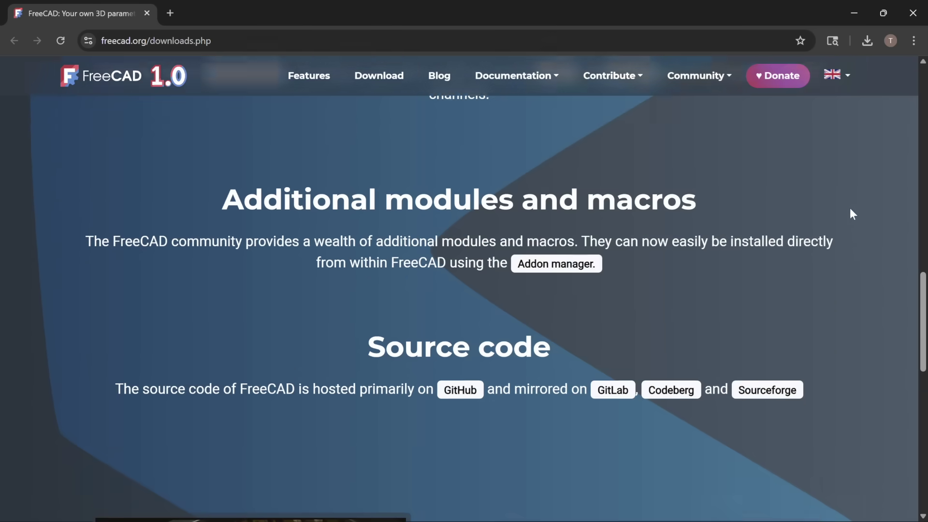
{"action": "scroll", "coordinate": [851, 211], "scroll_direction": "up", "scroll_amount": 15}
{"action": "scroll", "coordinate": [863, 155], "scroll_direction": "up", "scroll_amount": 3}
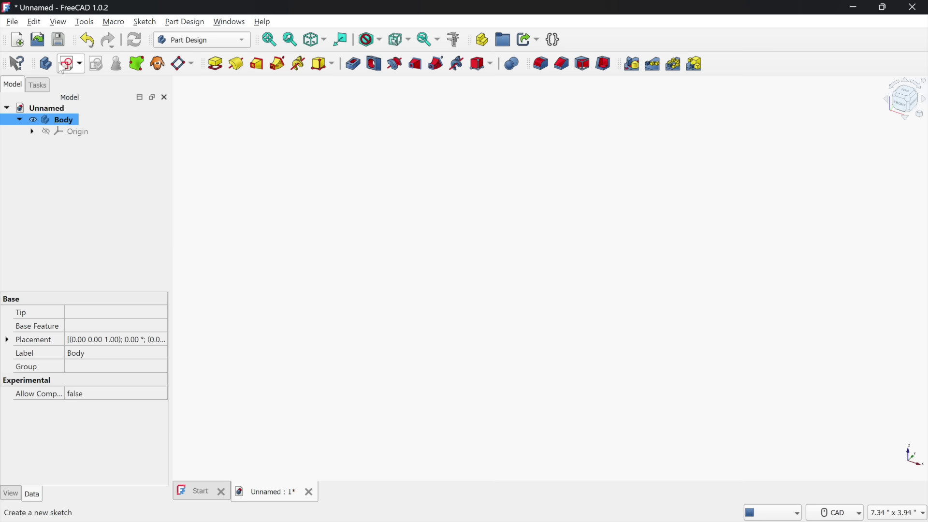
In FreeCAD, create a new sketch for the body on the XZ plane
{"action": "left_click", "coordinate": [69, 63]}
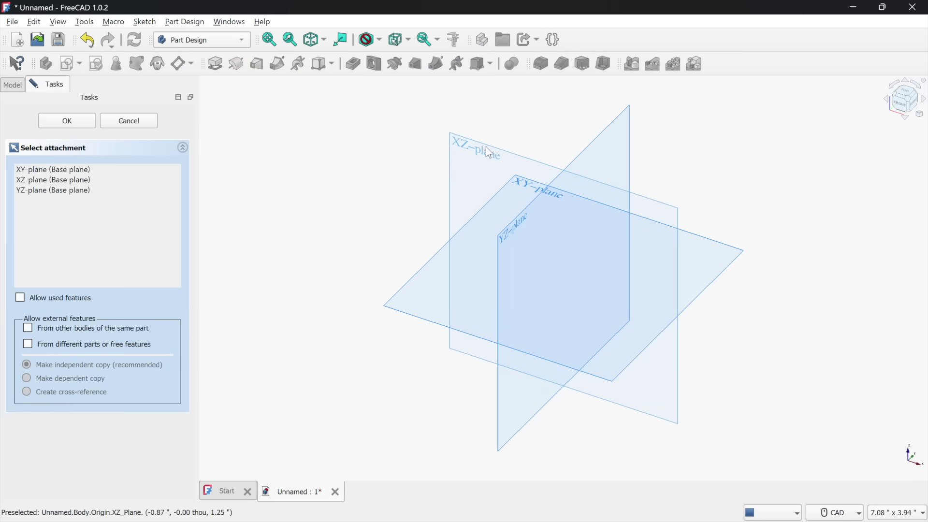
{"action": "left_click", "coordinate": [485, 147]}
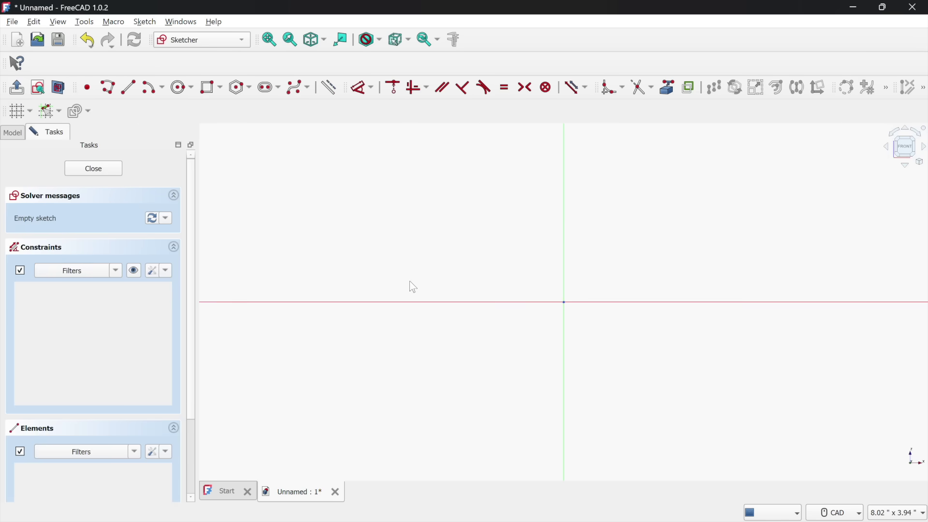
{"action": "scroll", "coordinate": [414, 331], "scroll_direction": "down", "scroll_amount": 2}
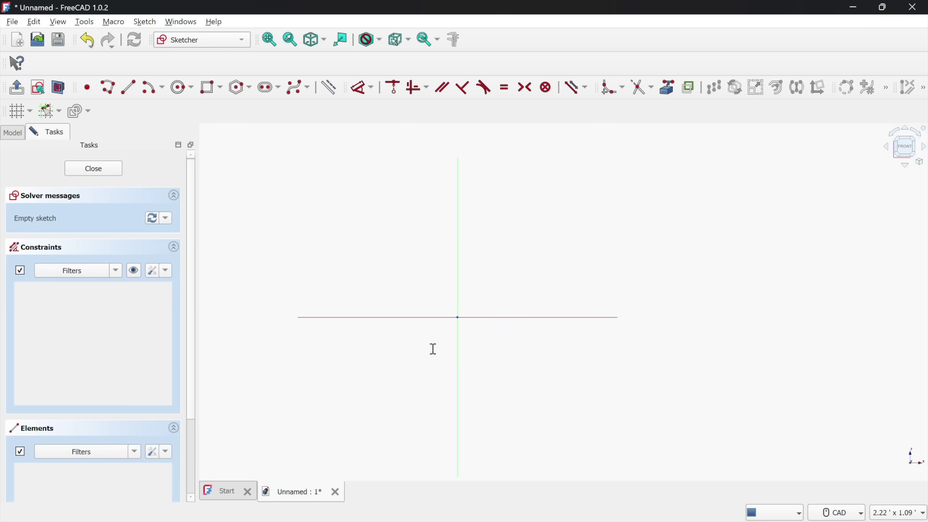
Sketch a triangular outline from the origin with a vertical side about 3.14 in tall and a sloped side down to the horizontal axis
{"action": "left_click", "coordinate": [129, 87]}
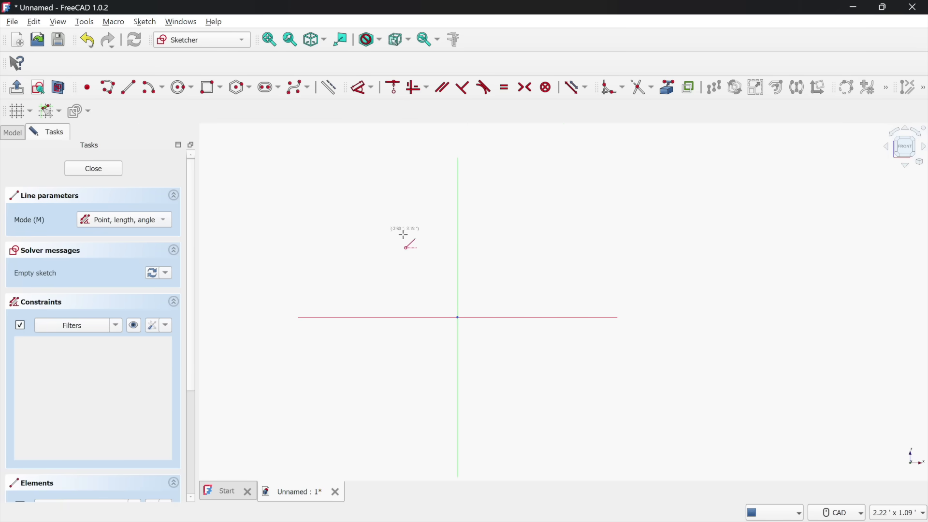
{"action": "left_click", "coordinate": [458, 317]}
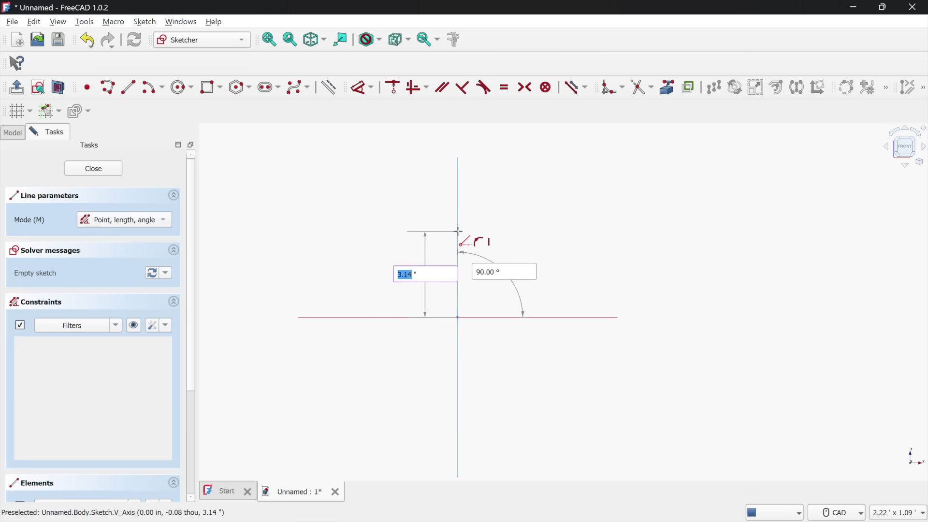
{"action": "left_click", "coordinate": [458, 232]}
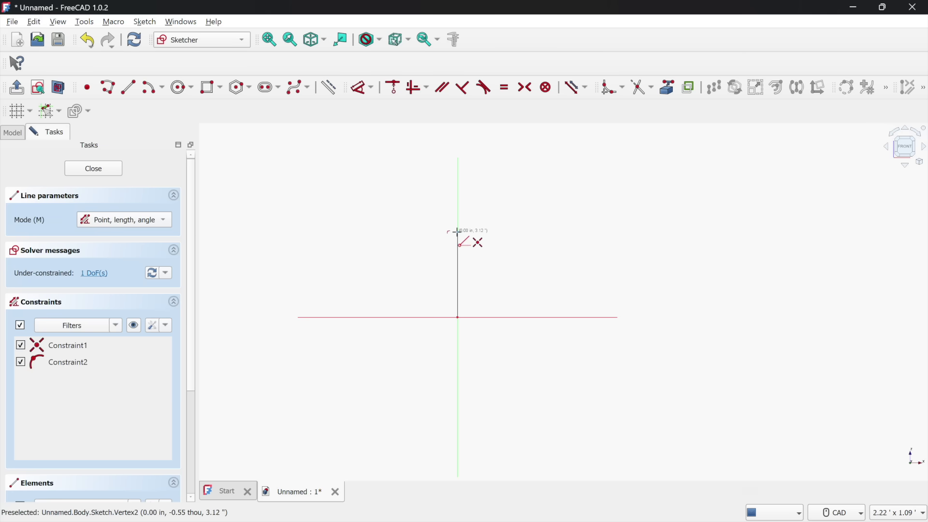
{"action": "left_click", "coordinate": [579, 318]}
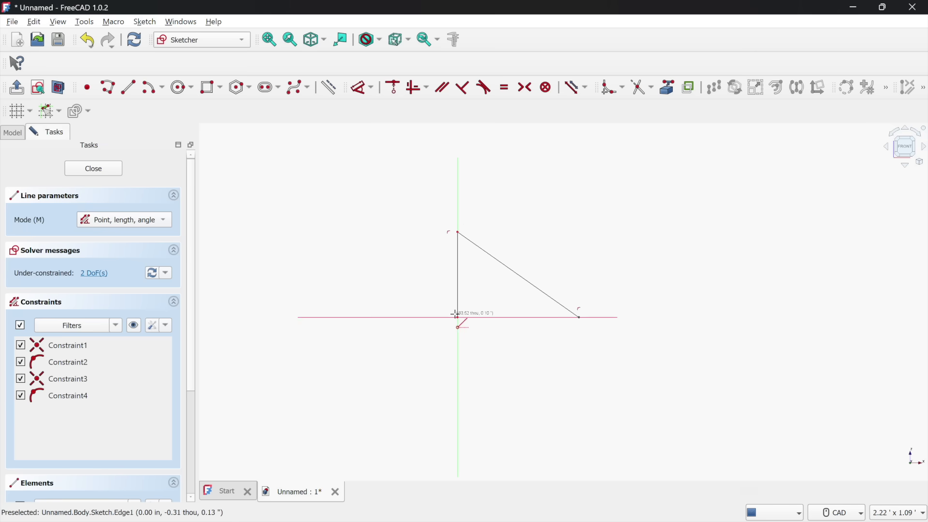
{"action": "left_click", "coordinate": [580, 318]}
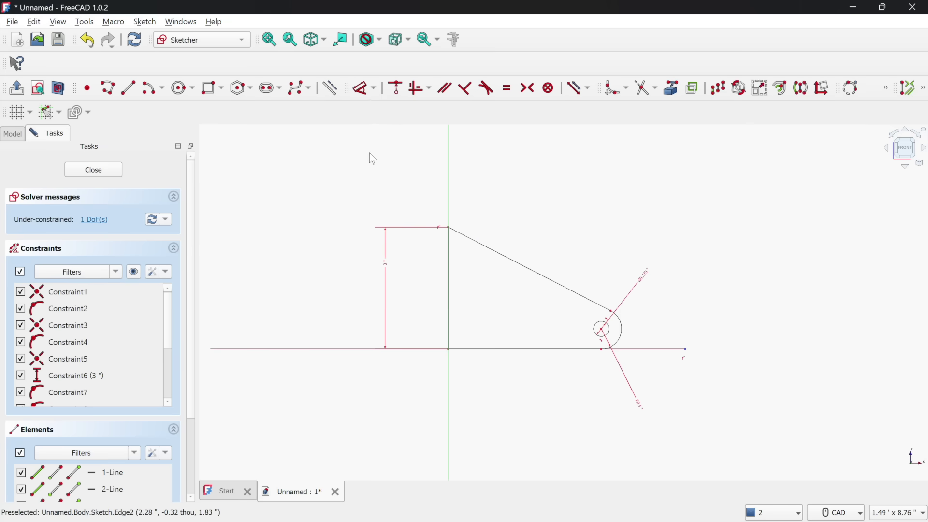
Constrain the angle between the bracket's sloped line and its horizontal base to 30°
{"action": "left_click", "coordinate": [363, 88]}
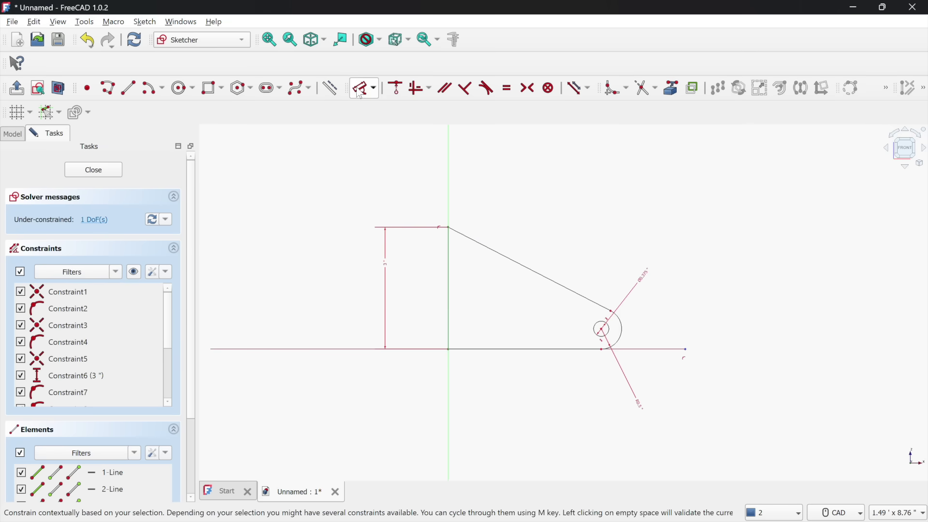
{"action": "left_click", "coordinate": [540, 274]}
{"action": "left_click", "coordinate": [524, 330]}
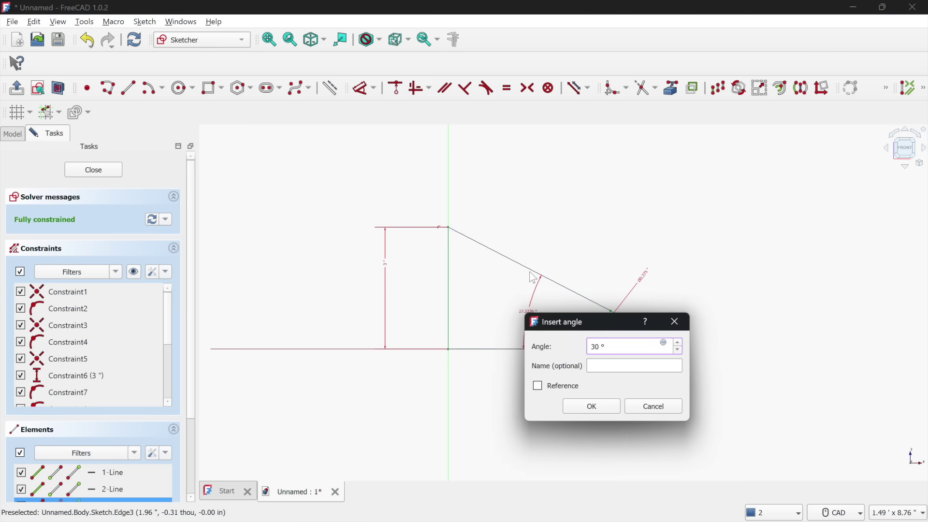
{"action": "key", "text": "Return"}
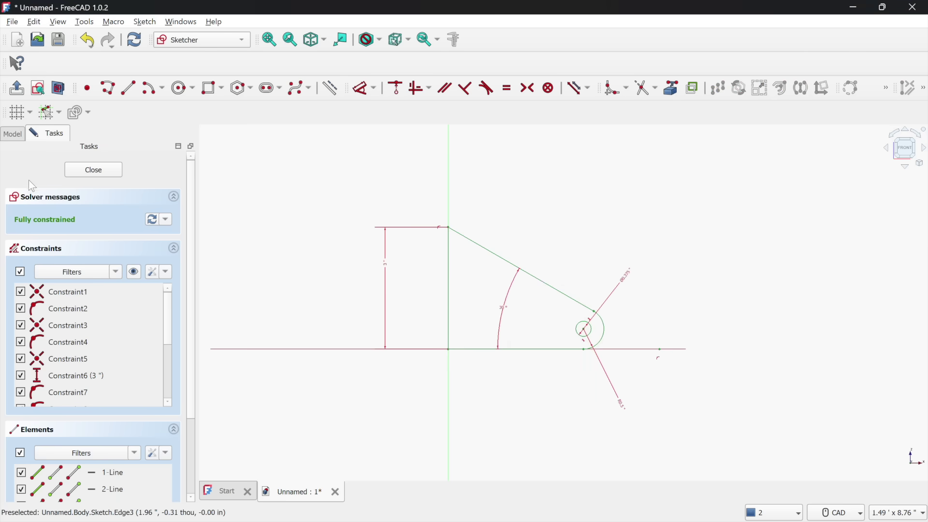
Finish the profile sketch and pad it into the bracket's solid arm
{"action": "left_click", "coordinate": [93, 170]}
{"action": "left_click", "coordinate": [215, 64]}
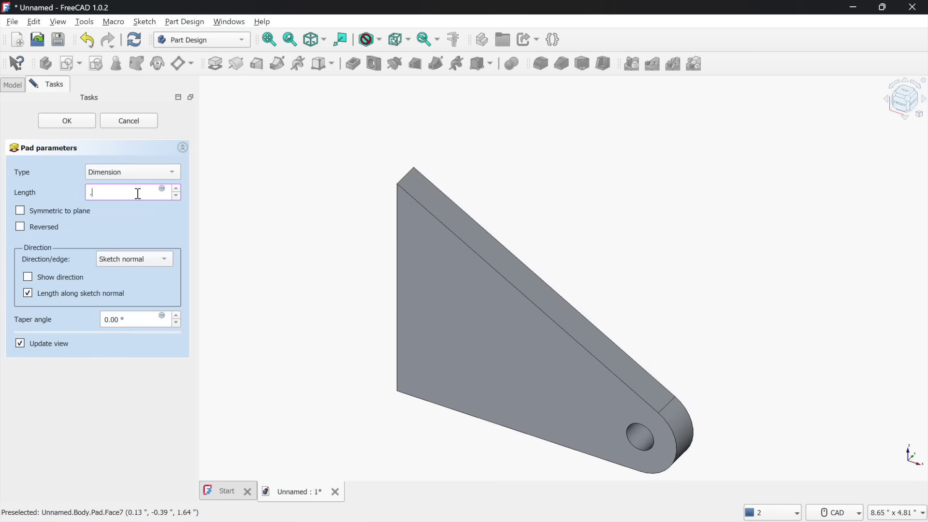
{"action": "key", "text": "Return"}
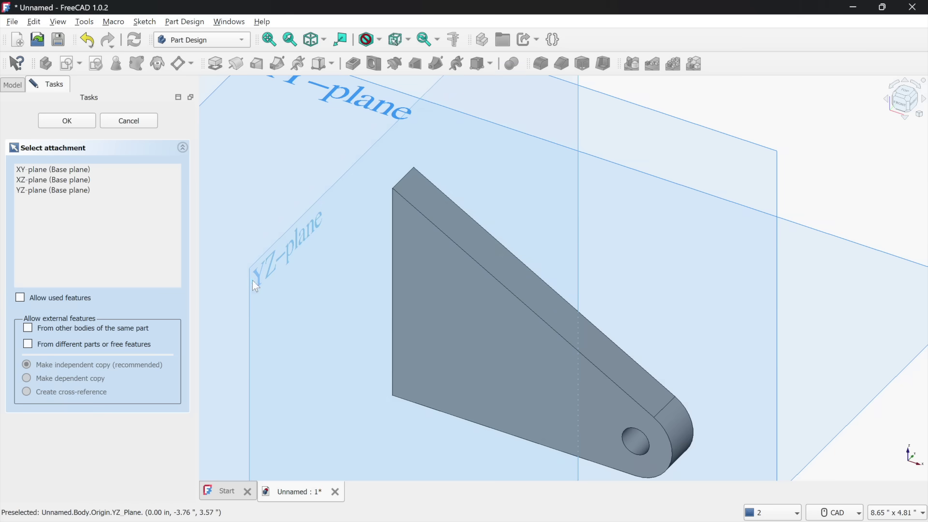
On the YZ plane, sketch a rectangle from the origin and constrain it to 1.5 in wide and 3 in high
{"action": "left_click", "coordinate": [258, 276]}
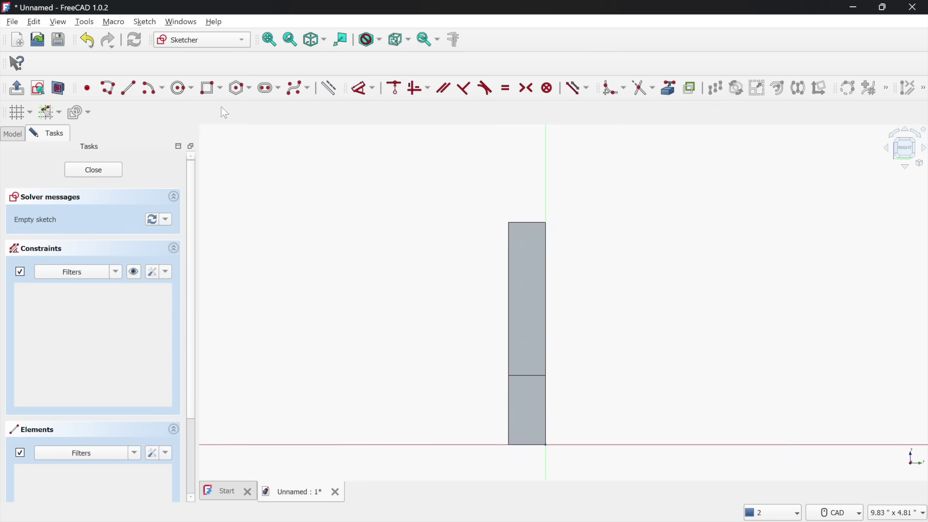
{"action": "left_click", "coordinate": [208, 91]}
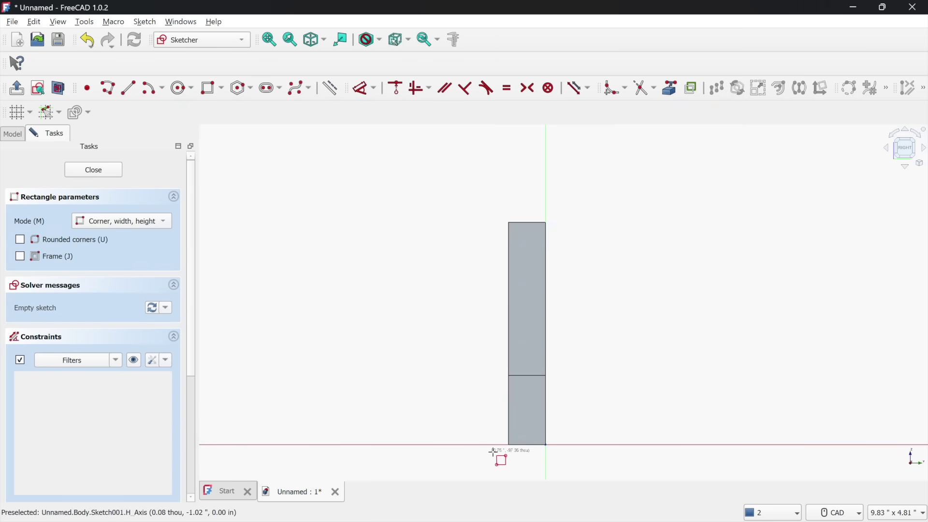
{"action": "left_click", "coordinate": [547, 443]}
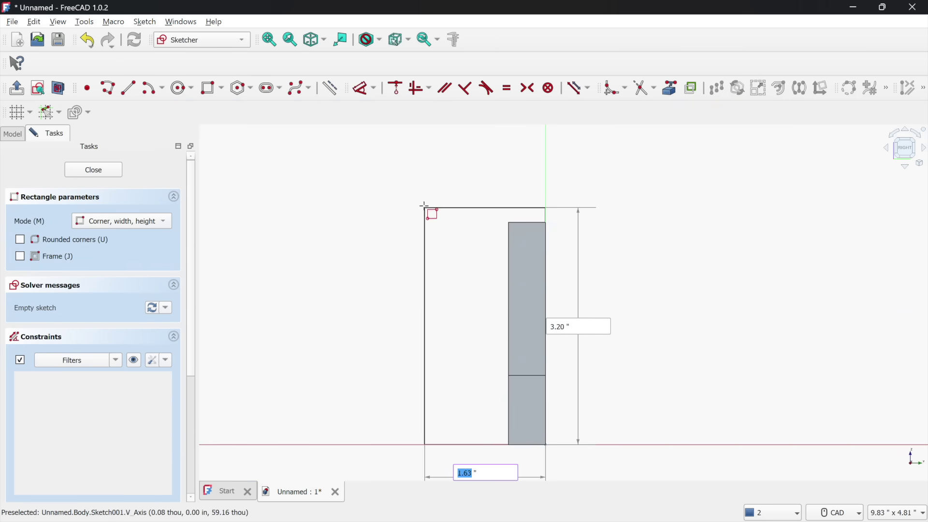
{"action": "left_click", "coordinate": [402, 220]}
{"action": "left_click", "coordinate": [365, 90]}
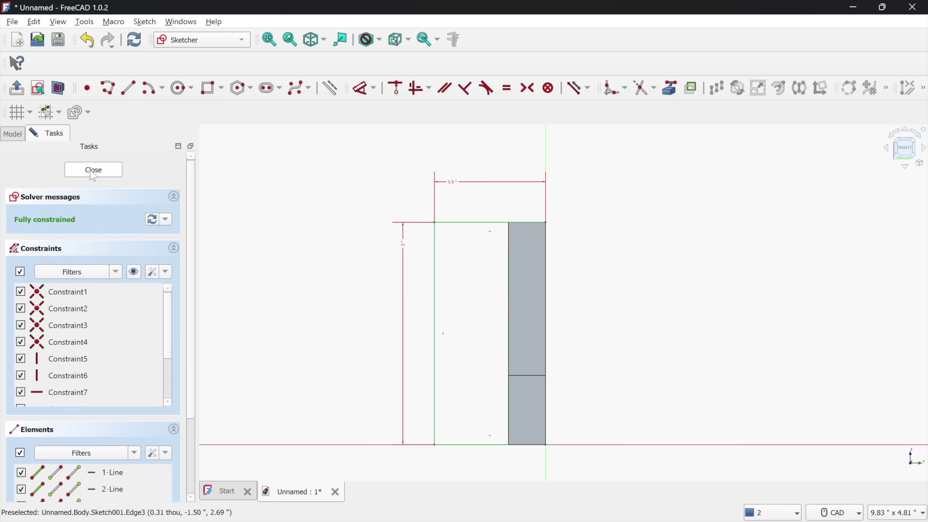
Pad the rectangle 0.39 in in the reversed direction and fillet the plate's two outer corners and inner corner edge with a 0.250 in radius
{"action": "left_click", "coordinate": [93, 173]}
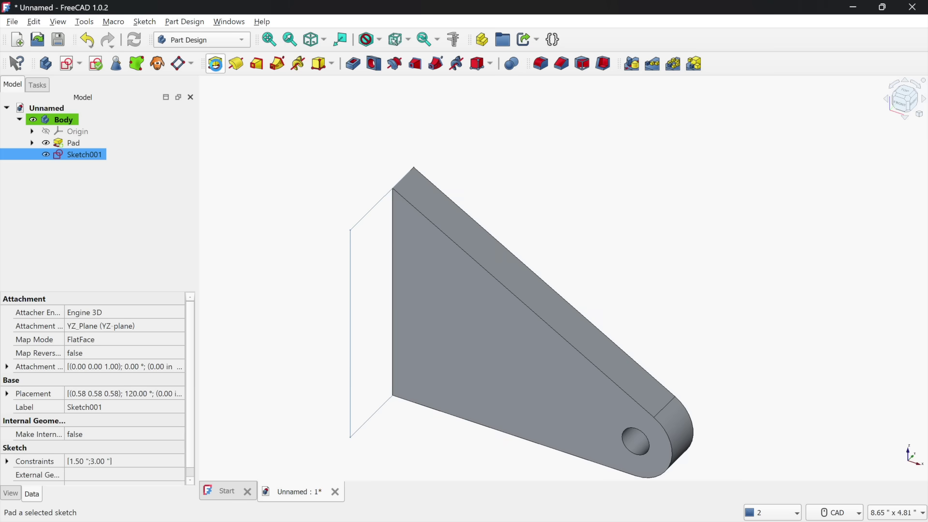
{"action": "left_click", "coordinate": [215, 63]}
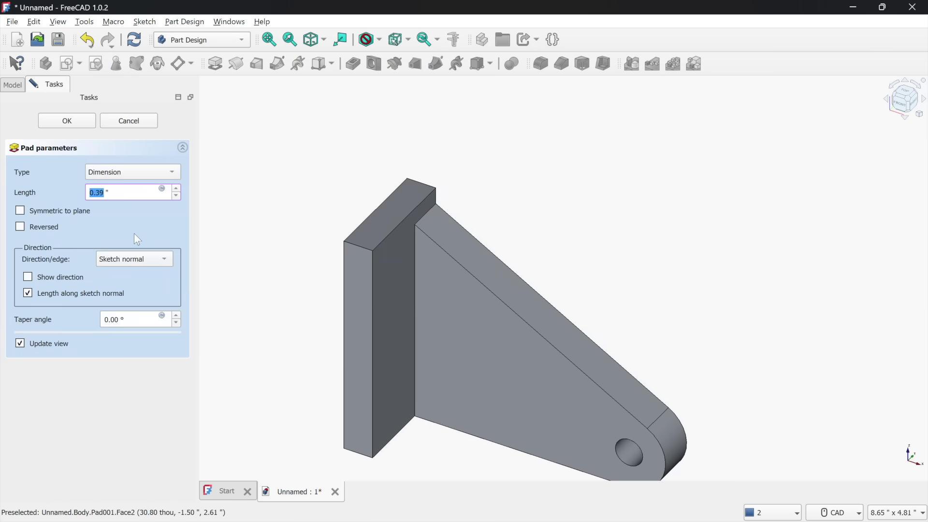
{"action": "left_click", "coordinate": [21, 227]}
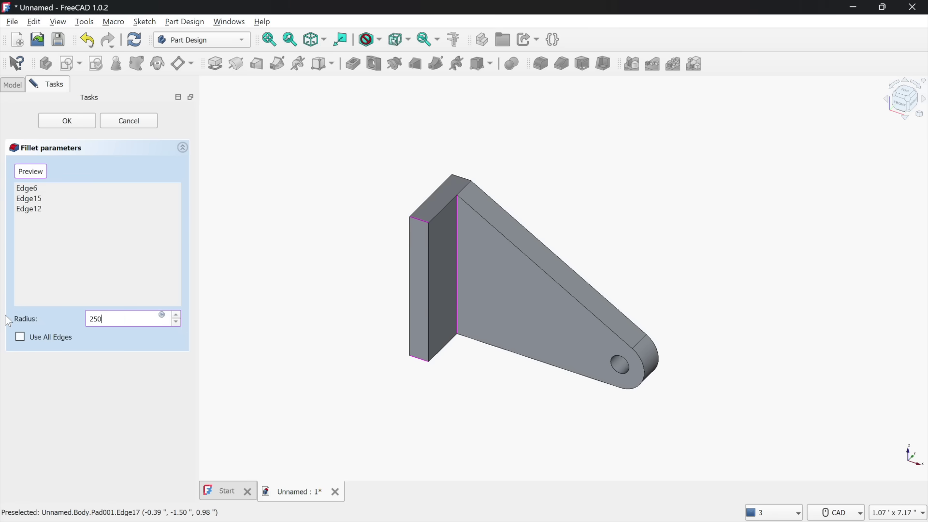
{"action": "key", "text": "Return"}
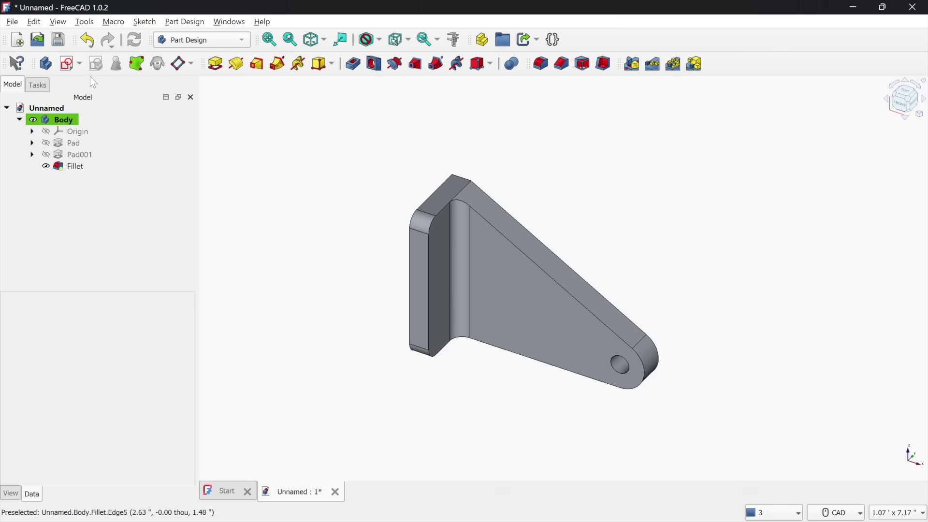
On the YZ plane, sketch two 0.375 in diameter circles, each 0.375 in from the plate's outer side and its nearest end
{"action": "left_click", "coordinate": [68, 64]}
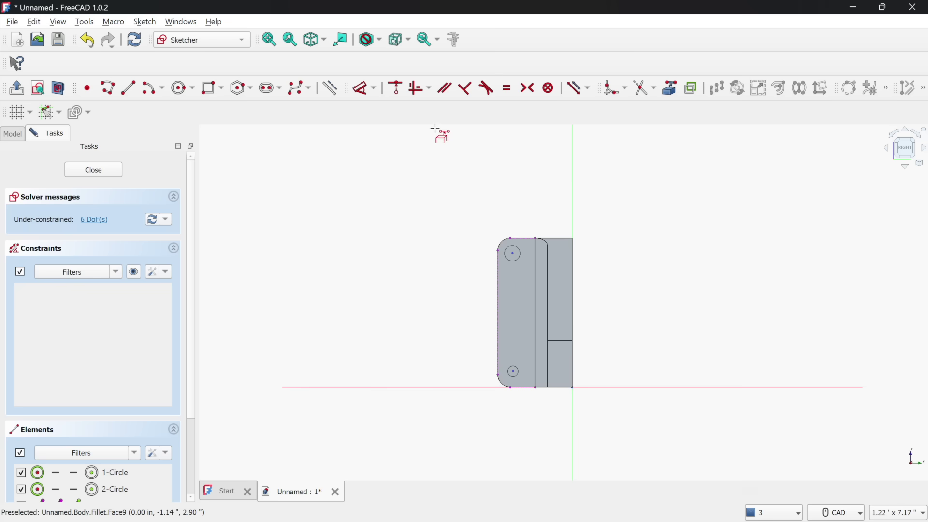
{"action": "left_click", "coordinate": [365, 88]}
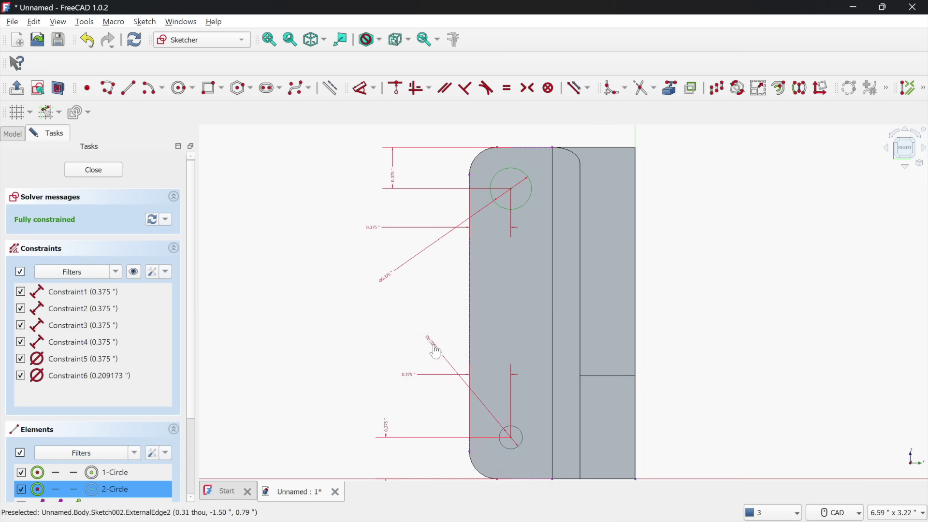
{"action": "left_click", "coordinate": [430, 347]}
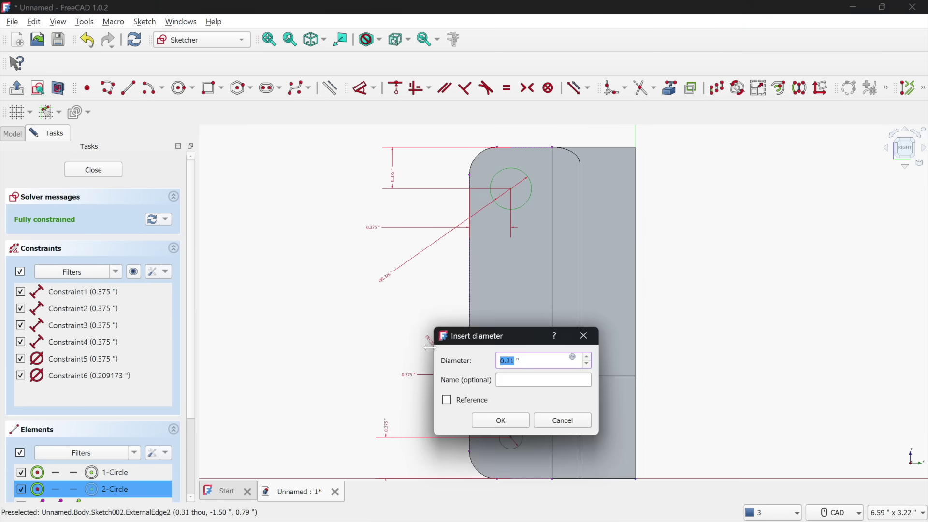
{"action": "type", "text": ".375 \""}
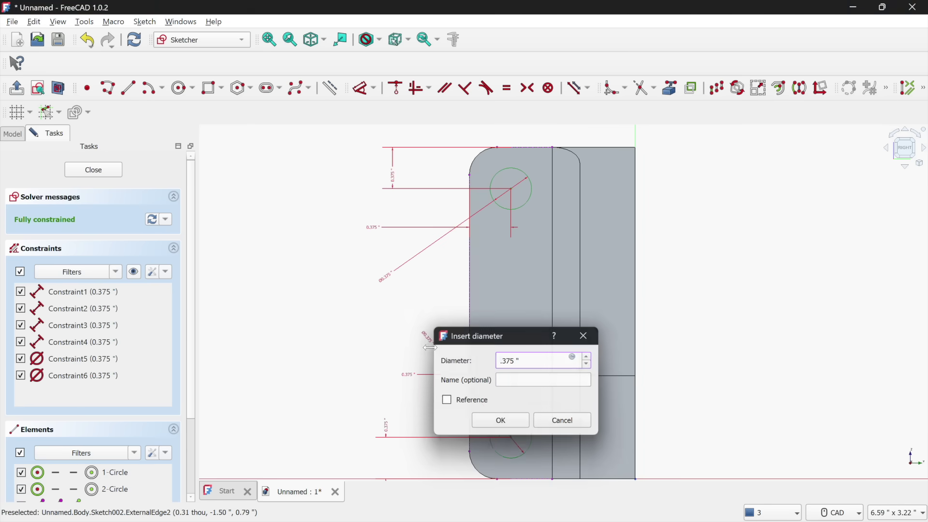
{"action": "key", "text": "Return"}
{"action": "scroll", "coordinate": [637, 272], "scroll_direction": "down", "scroll_amount": 2}
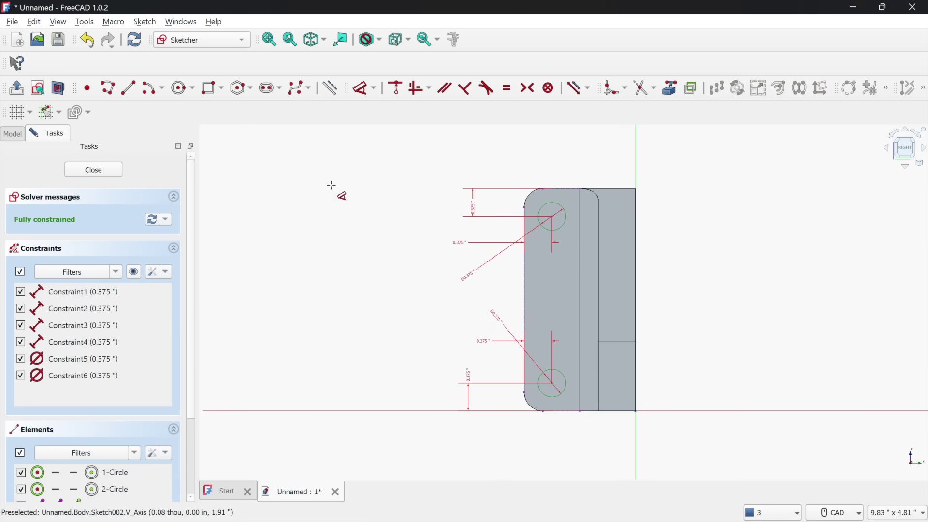
{"action": "left_click", "coordinate": [91, 177]}
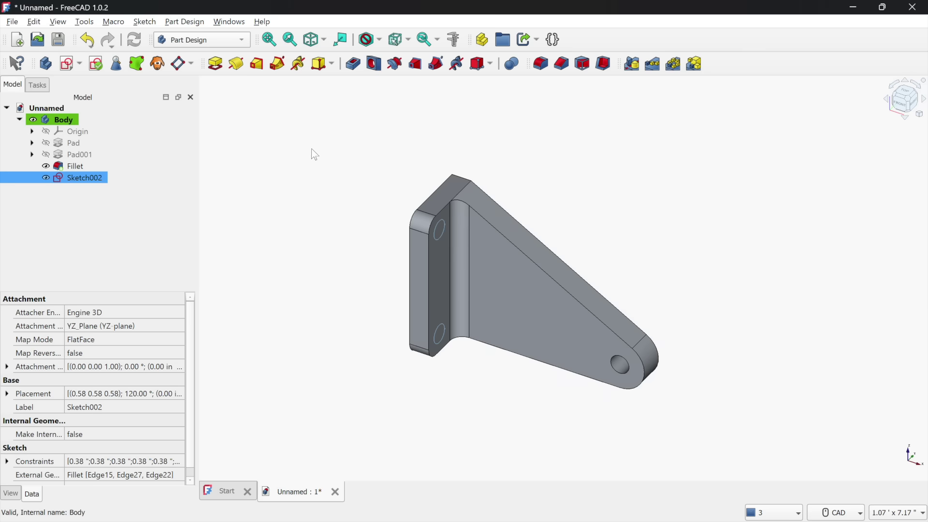
Pocket the two circular profiles through the mounting plate
{"action": "left_click", "coordinate": [355, 68]}
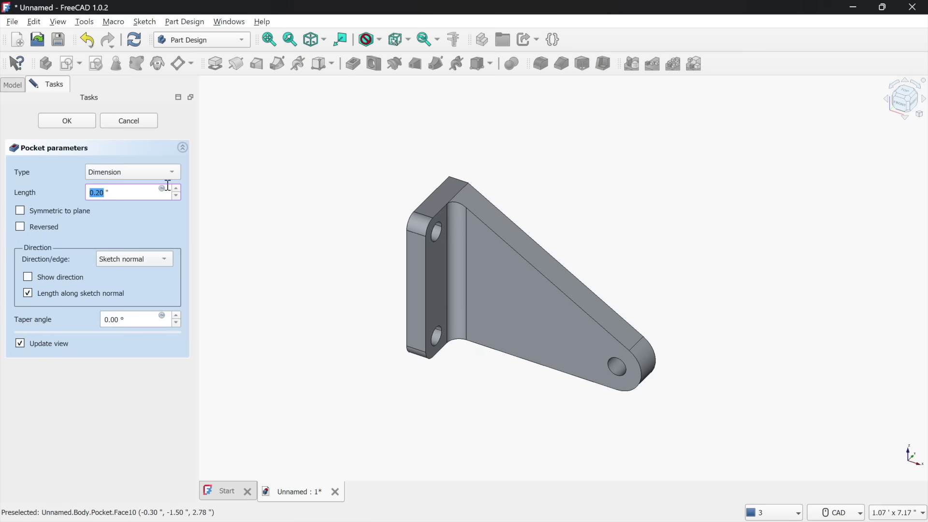
{"action": "left_click", "coordinate": [133, 172]}
{"action": "left_click", "coordinate": [139, 163]}
{"action": "left_click", "coordinate": [66, 121]}
{"action": "mouse_move", "coordinate": [461, 269]}
{"action": "middle_mouse_down"}
{"action": "mouse_move", "coordinate": [603, 309]}
{"action": "mouse_move", "coordinate": [450, 247]}
{"action": "mouse_move", "coordinate": [467, 263]}
{"action": "middle_mouse_up"}
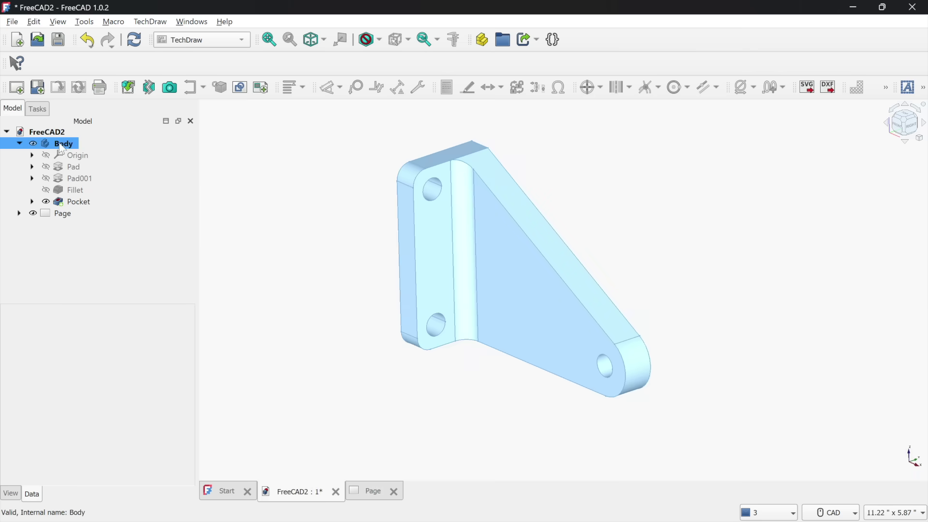
Insert front, top and right third-angle views of the bracket body on the TechDraw page and arrange their spacing
{"action": "left_click", "coordinate": [63, 143]}
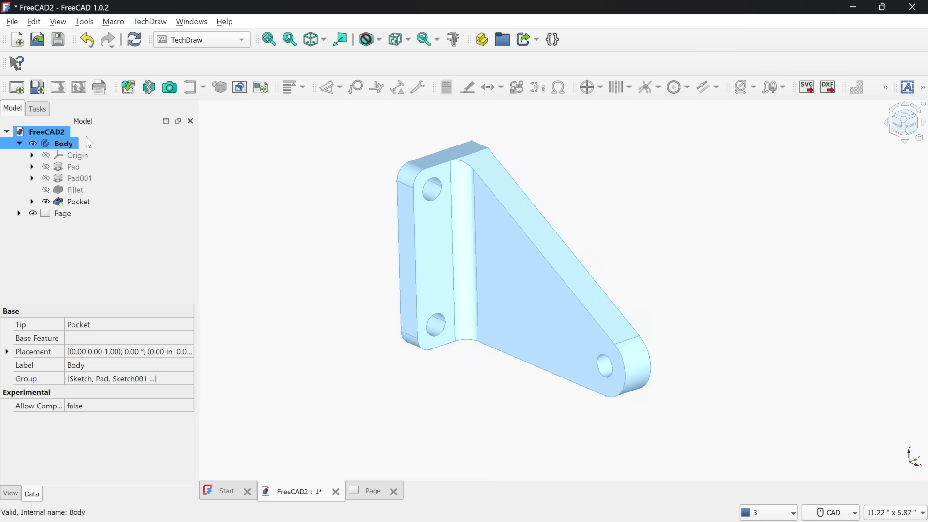
{"action": "left_click", "coordinate": [129, 87]}
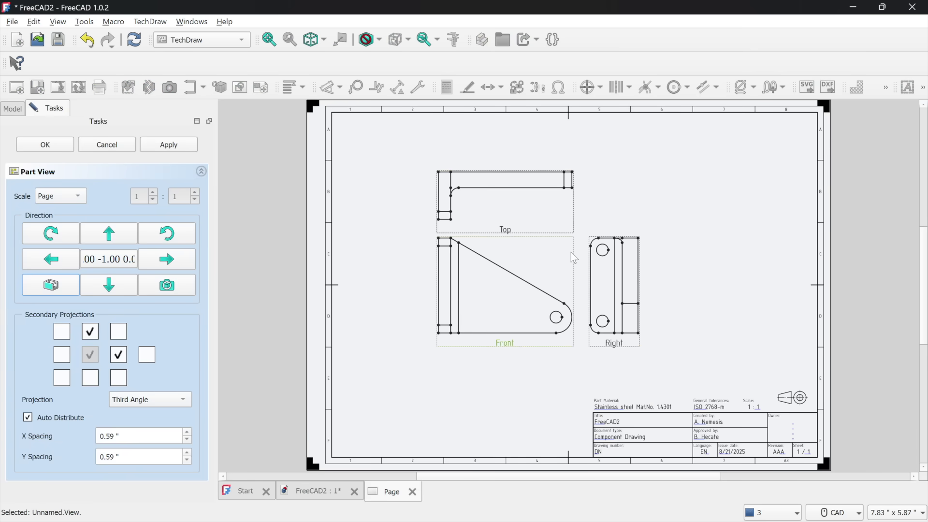
{"action": "left_click_drag", "start_coordinate": [571, 252], "coordinate": [589, 242]}
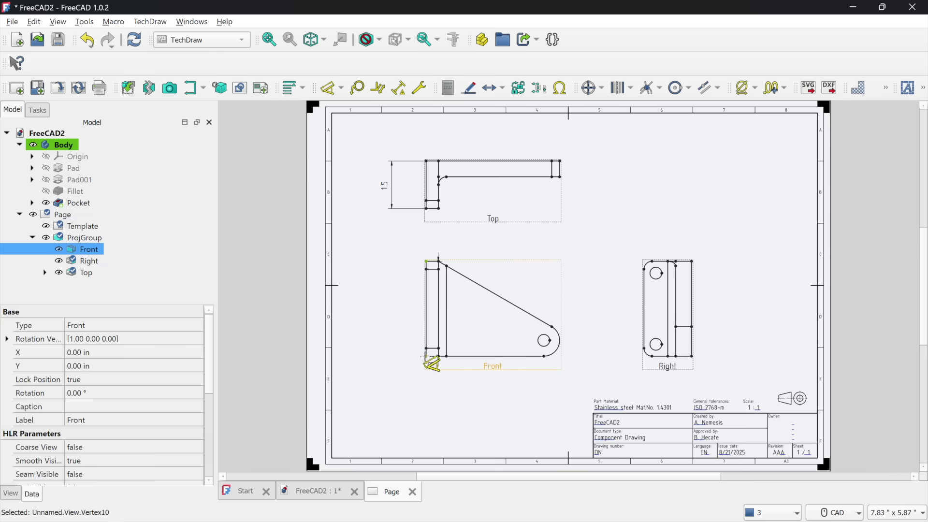
Dimension the overall height and rounded-end radius in the front view and the upper hole in the right view
{"action": "left_click", "coordinate": [425, 357]}
{"action": "left_click", "coordinate": [397, 309]}
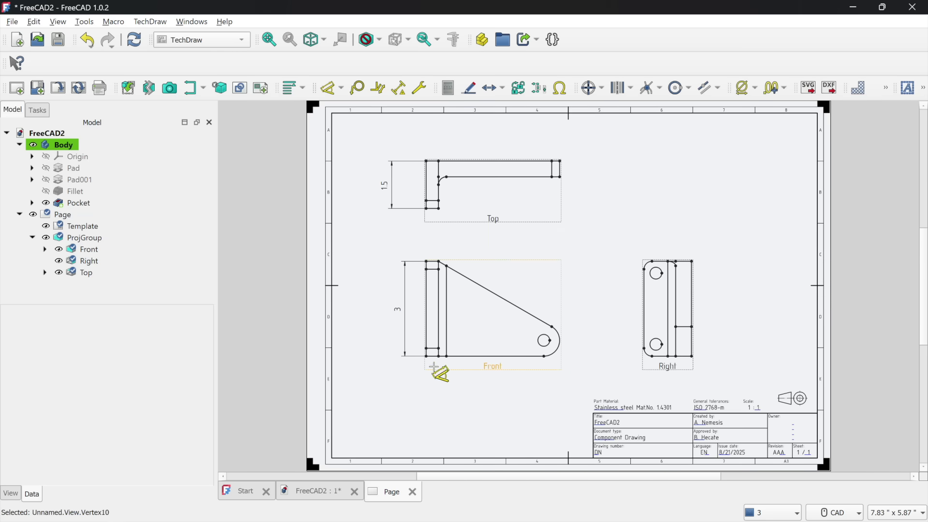
{"action": "left_click", "coordinate": [560, 338]}
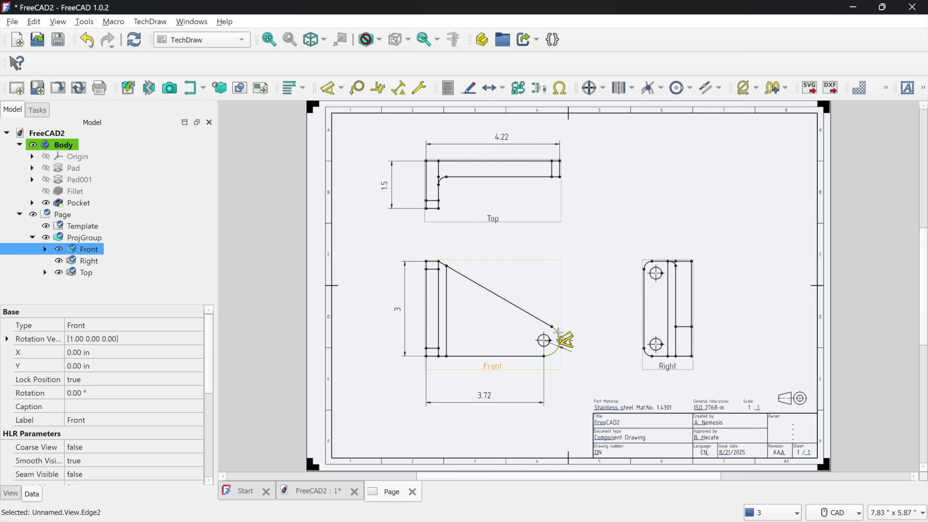
{"action": "left_click", "coordinate": [594, 366]}
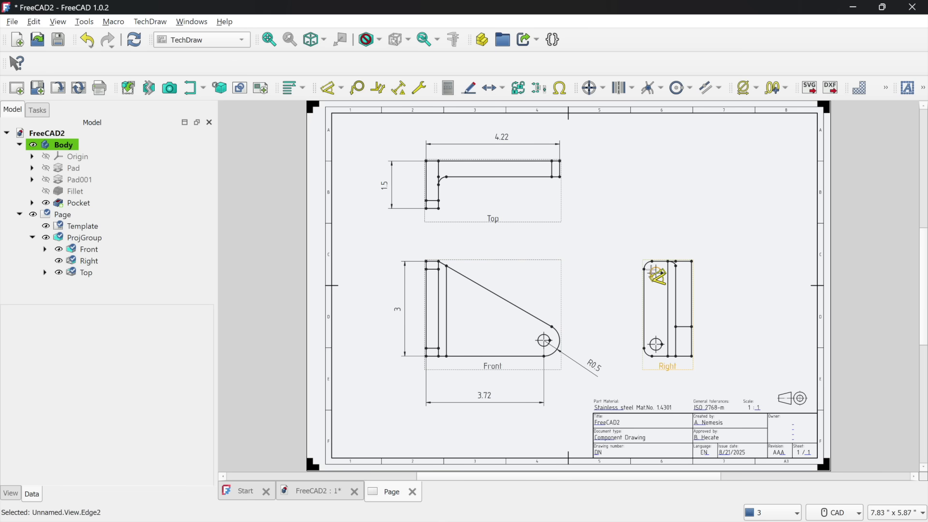
{"action": "left_click", "coordinate": [657, 274]}
{"action": "left_click", "coordinate": [619, 242]}
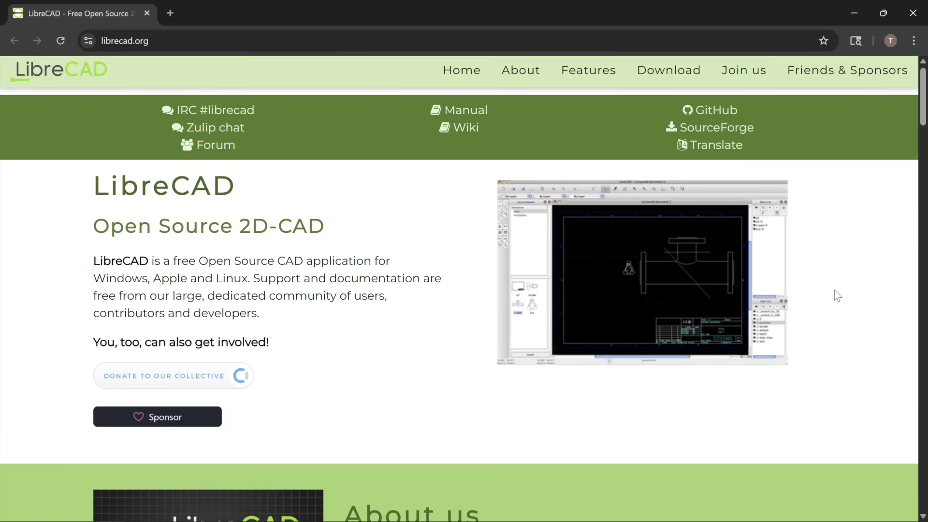
Look through the LibreCAD website's home page, including the introduction and the project's history
{"action": "scroll", "coordinate": [835, 291], "scroll_direction": "down", "scroll_amount": 10}
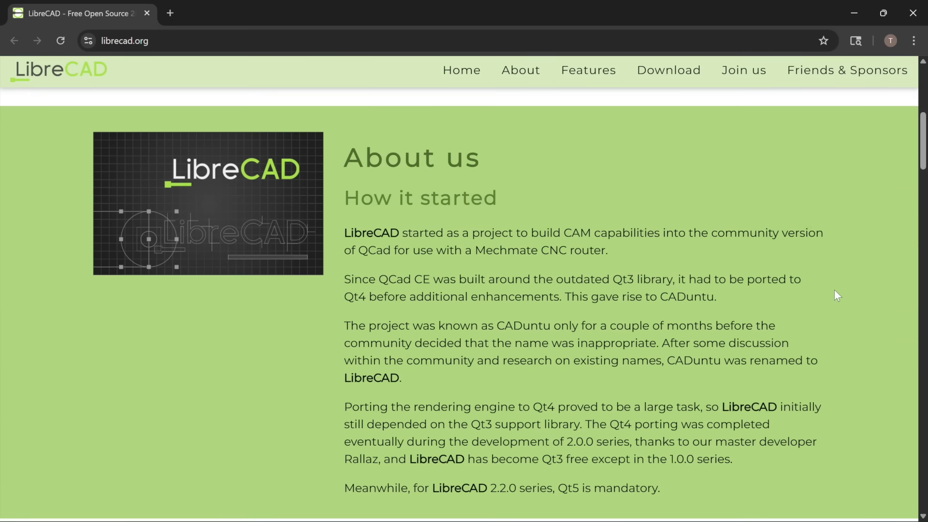
{"action": "scroll", "coordinate": [835, 291], "scroll_direction": "up", "scroll_amount": 15}
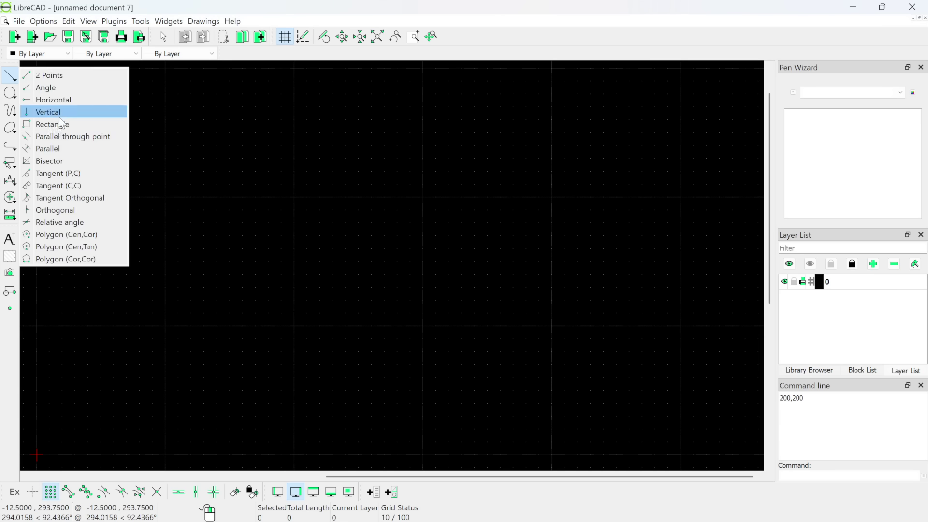
Draw a rectangle from the origin to the opposite corner at 200,200
{"action": "left_click", "coordinate": [64, 123]}
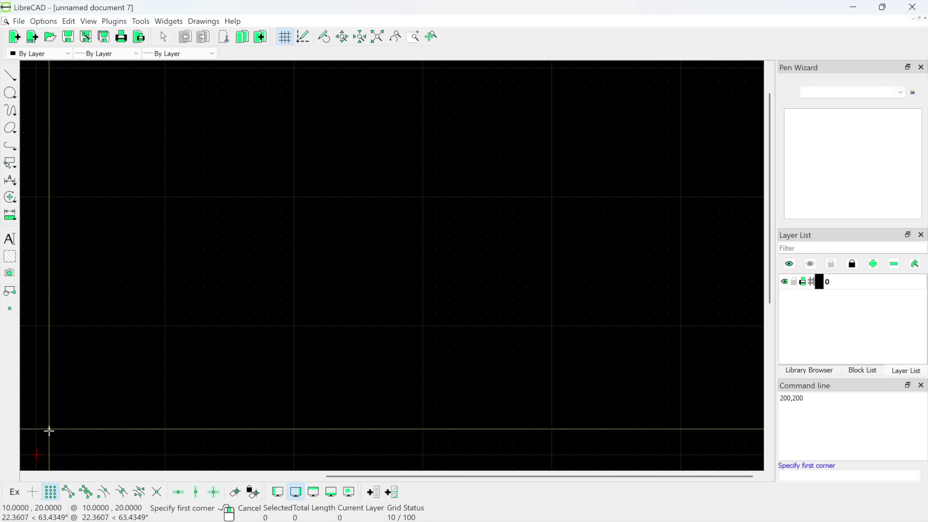
{"action": "left_click", "coordinate": [35, 456]}
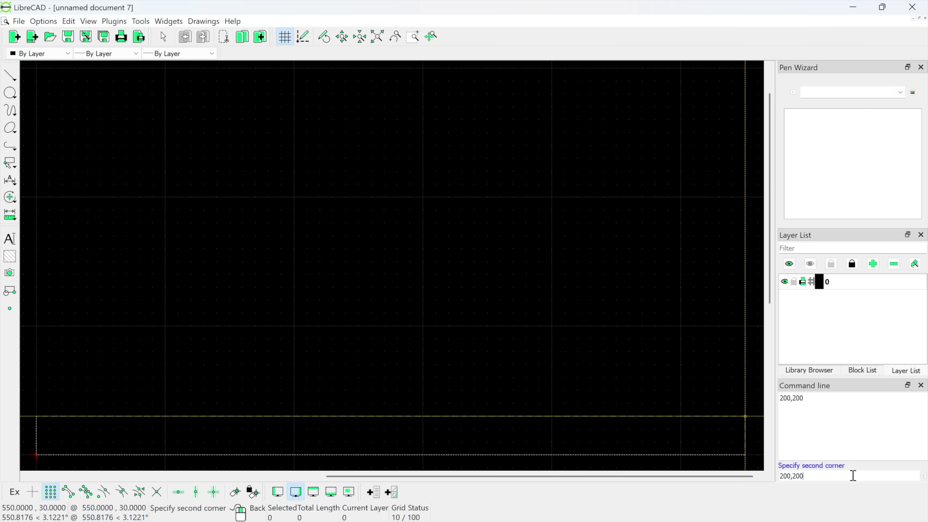
{"action": "key", "text": "Return"}
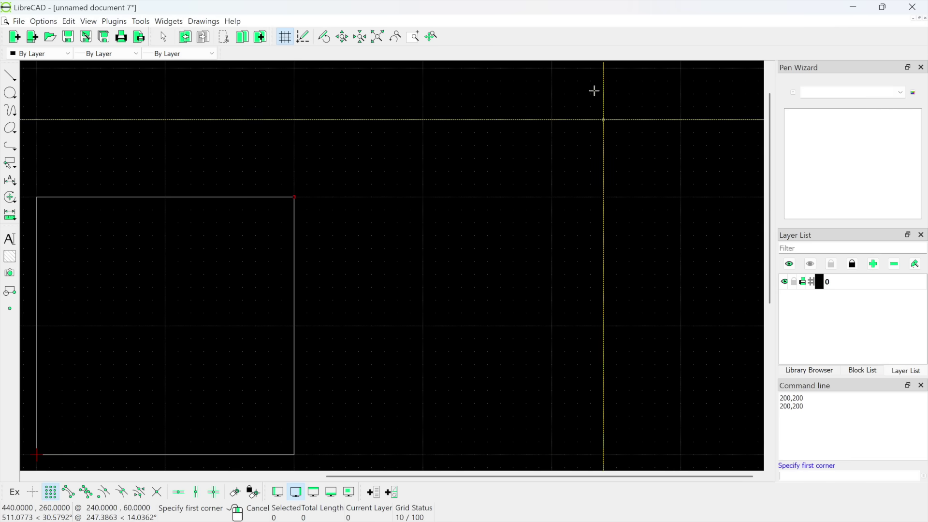
{"action": "left_click", "coordinate": [378, 40]}
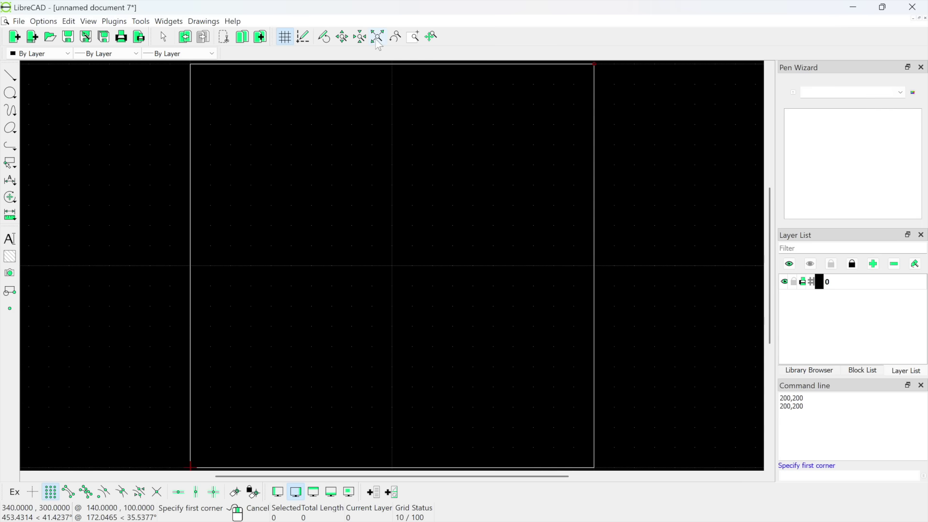
{"action": "right_click", "coordinate": [99, 174]}
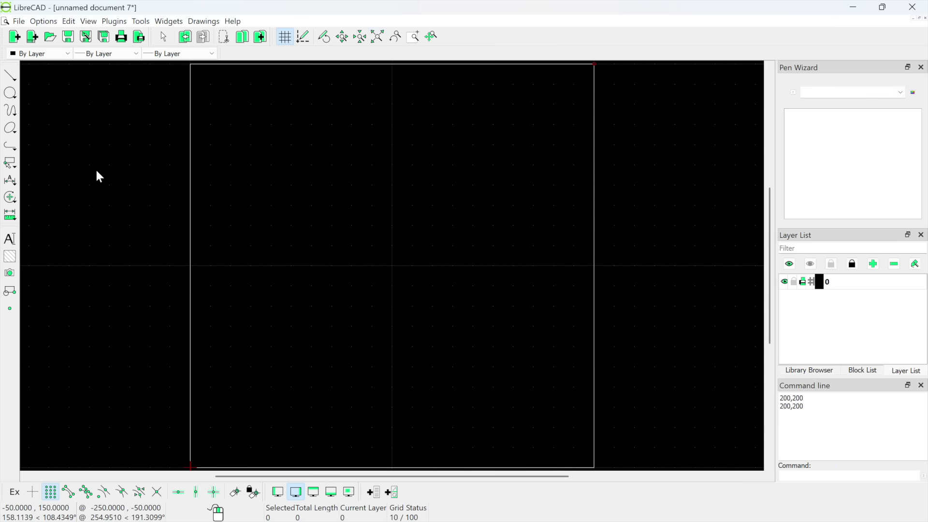
Draw four circles of radius 13 centred at 30,170, at 170,170, at 170,20 and at 30,20
{"action": "left_click", "coordinate": [12, 94]}
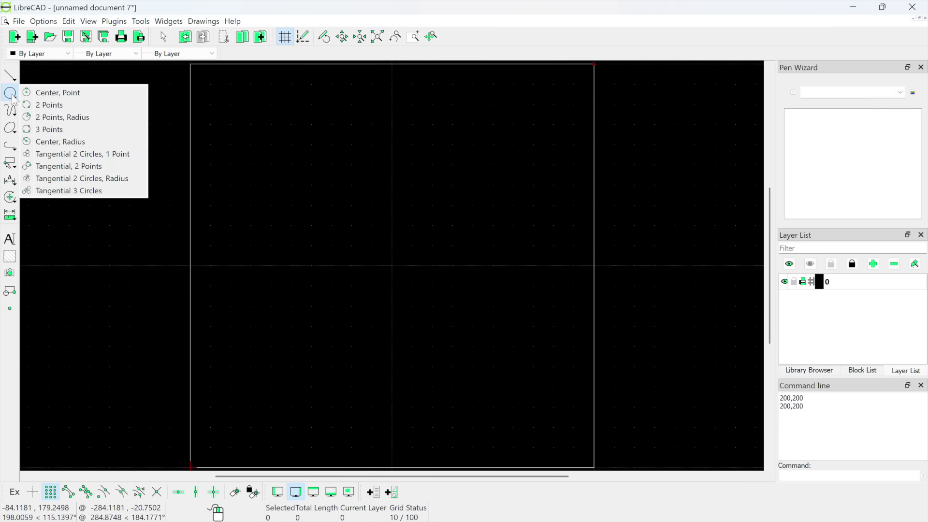
{"action": "left_click", "coordinate": [79, 142]}
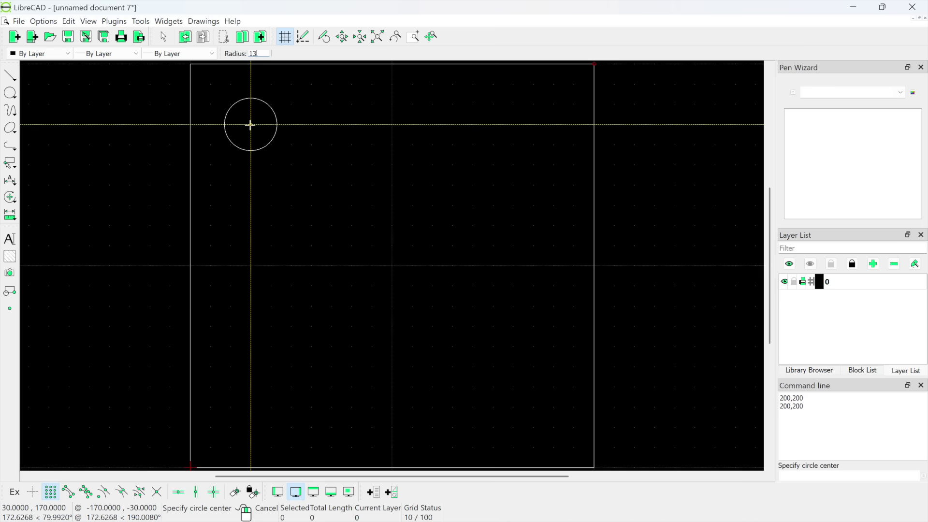
{"action": "left_click", "coordinate": [250, 125]}
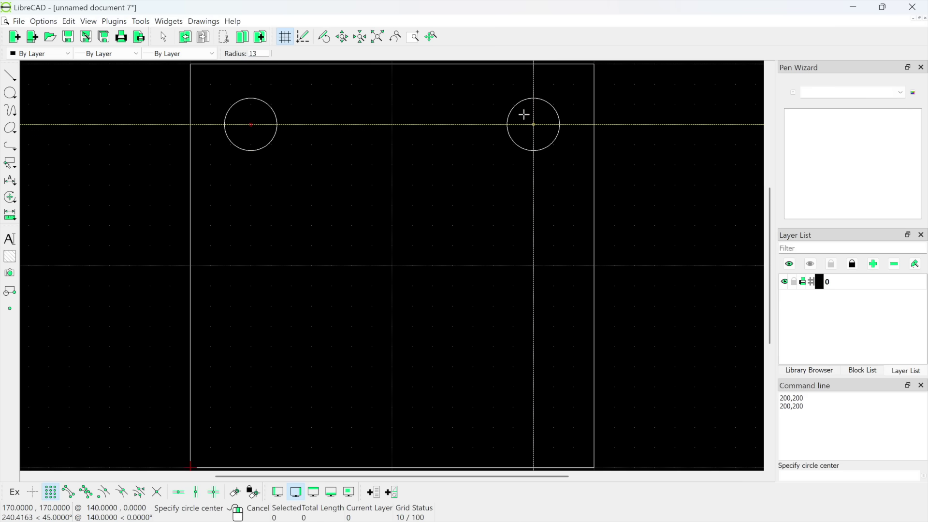
{"action": "left_click", "coordinate": [531, 124]}
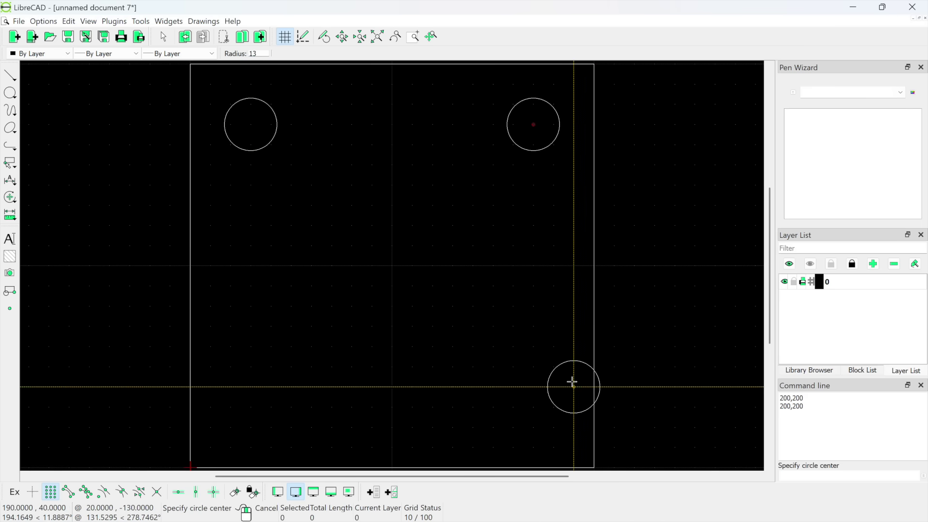
{"action": "left_click", "coordinate": [541, 431]}
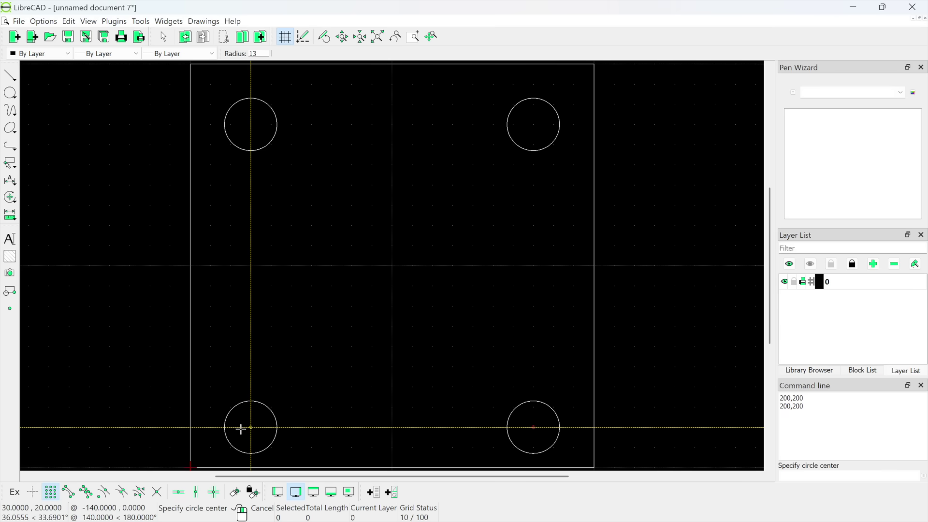
{"action": "left_click", "coordinate": [244, 428]}
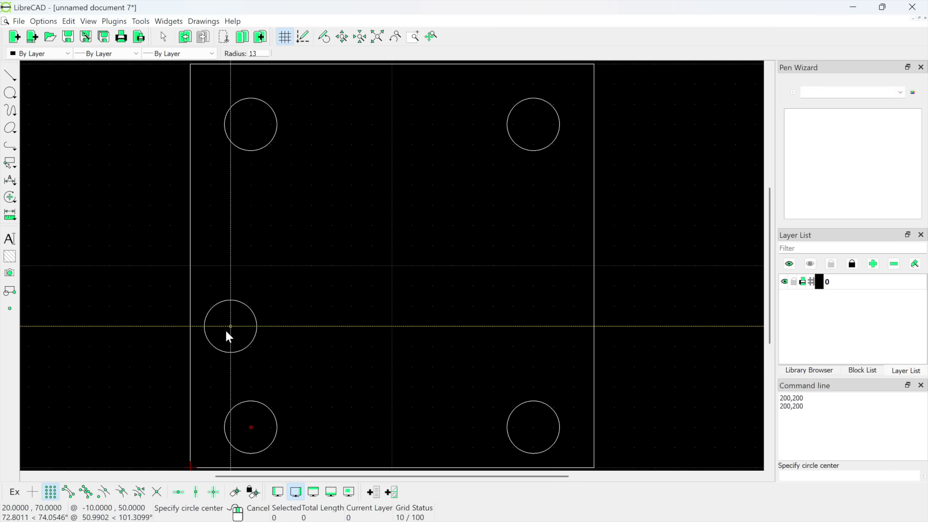
{"action": "right_click", "coordinate": [221, 327]}
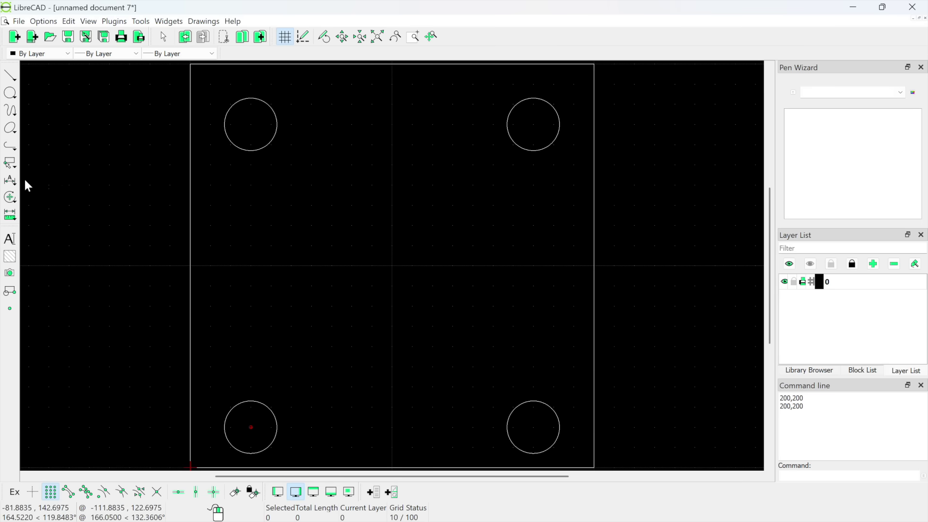
Fillet all four corners of the rectangle with radius 20 and save the drawing as Libre Base Plate4.dxf
{"action": "left_click", "coordinate": [12, 199]}
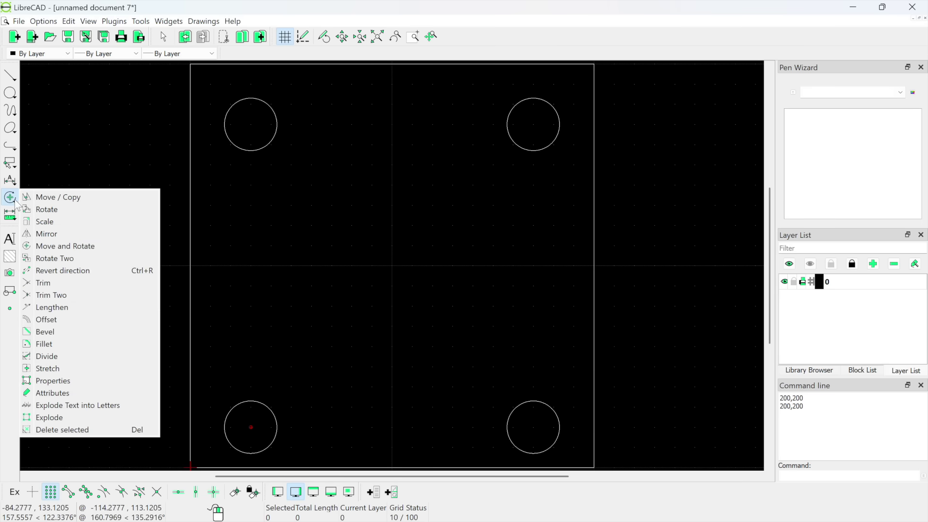
{"action": "left_click", "coordinate": [100, 344]}
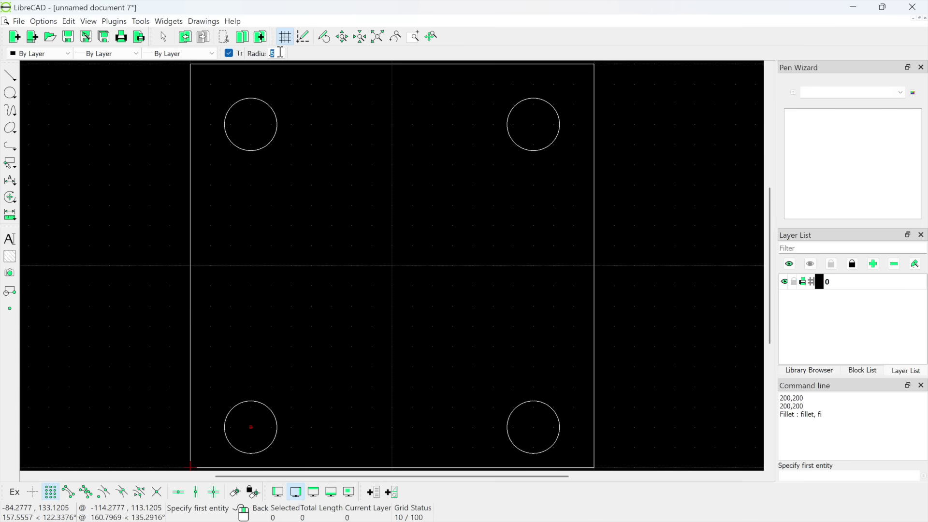
{"action": "type", "text": "20"}
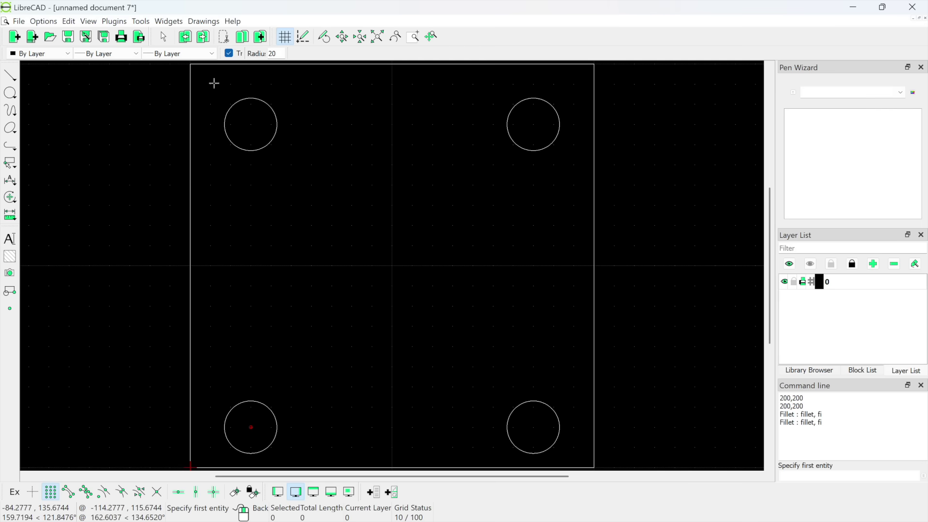
{"action": "left_click", "coordinate": [189, 95]}
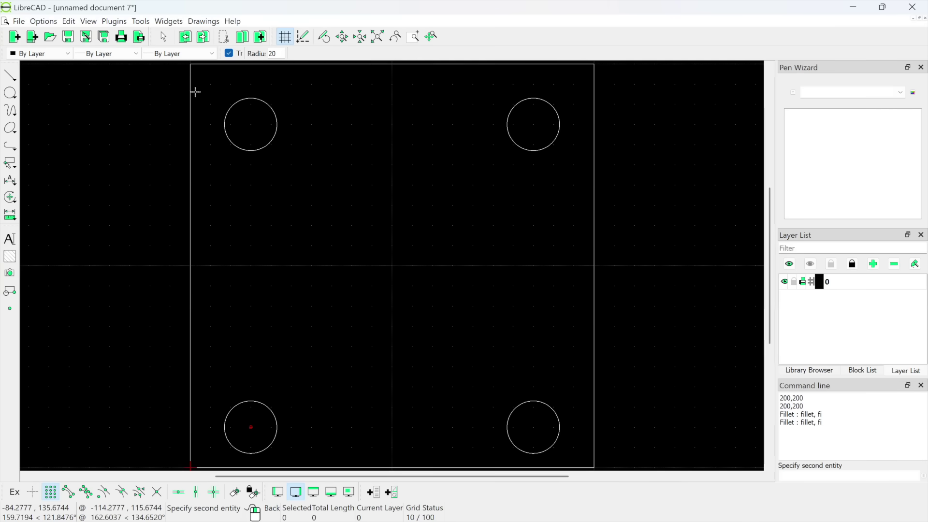
{"action": "left_click", "coordinate": [244, 69]}
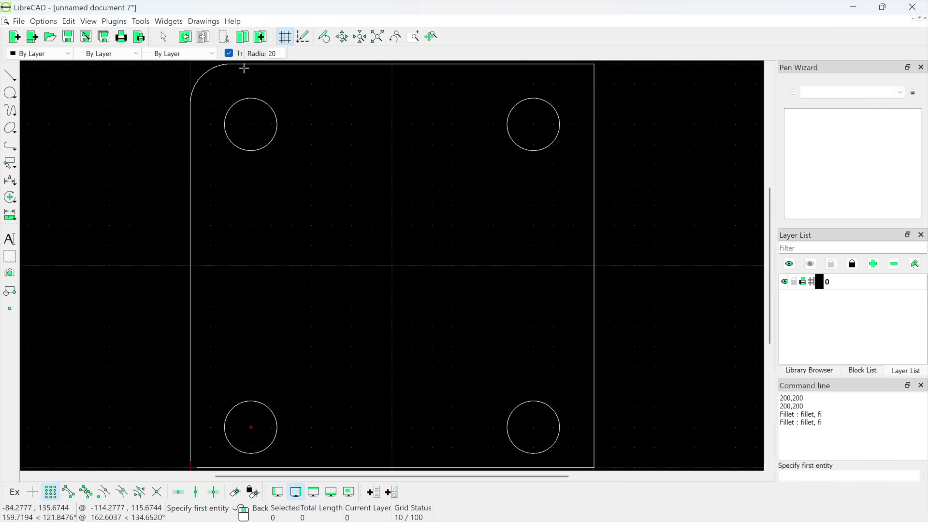
{"action": "left_click", "coordinate": [551, 64]}
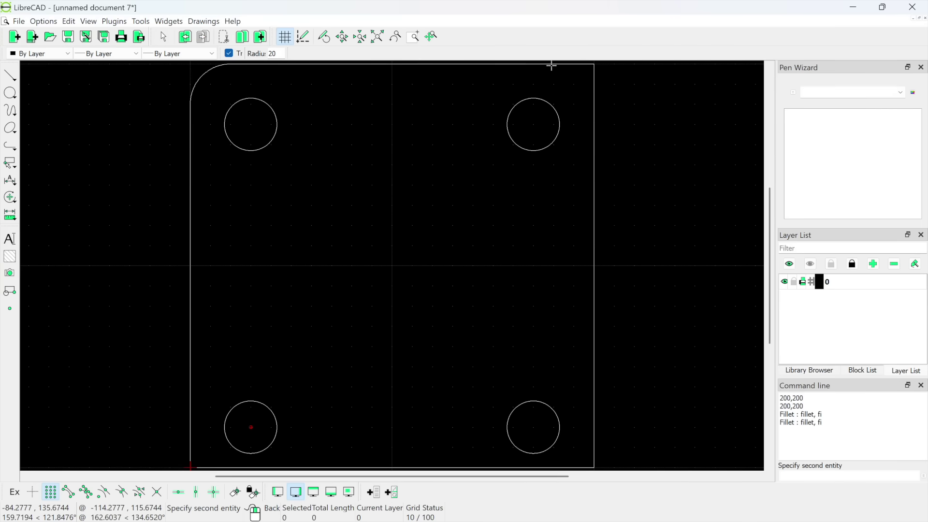
{"action": "left_click", "coordinate": [594, 120]}
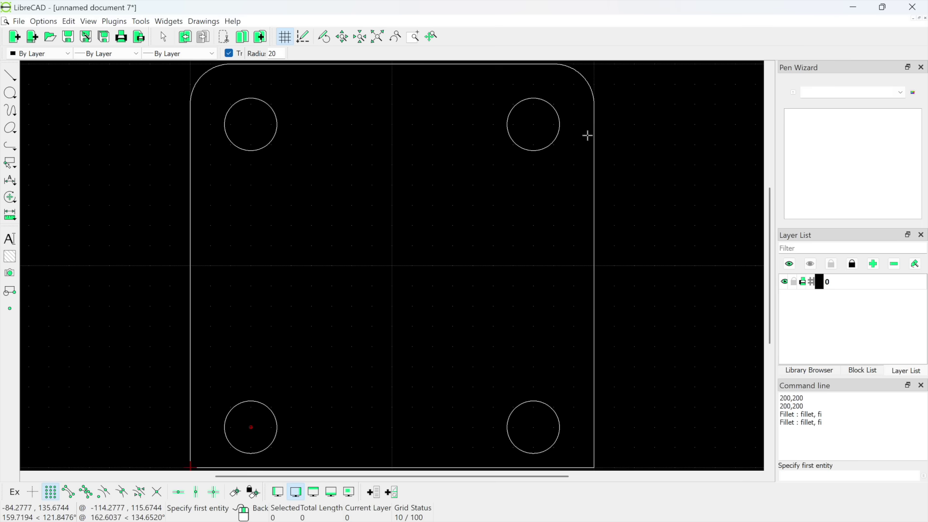
{"action": "left_click", "coordinate": [594, 401]}
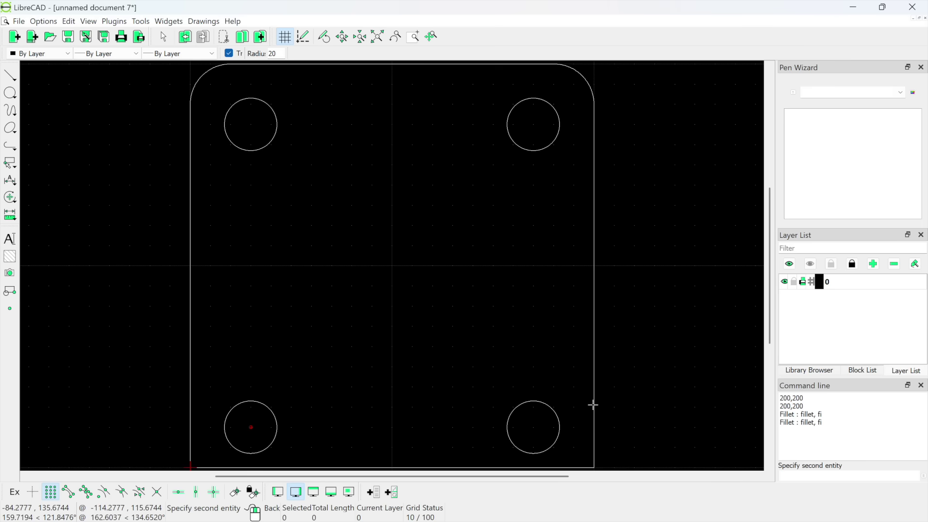
{"action": "left_click", "coordinate": [544, 467]}
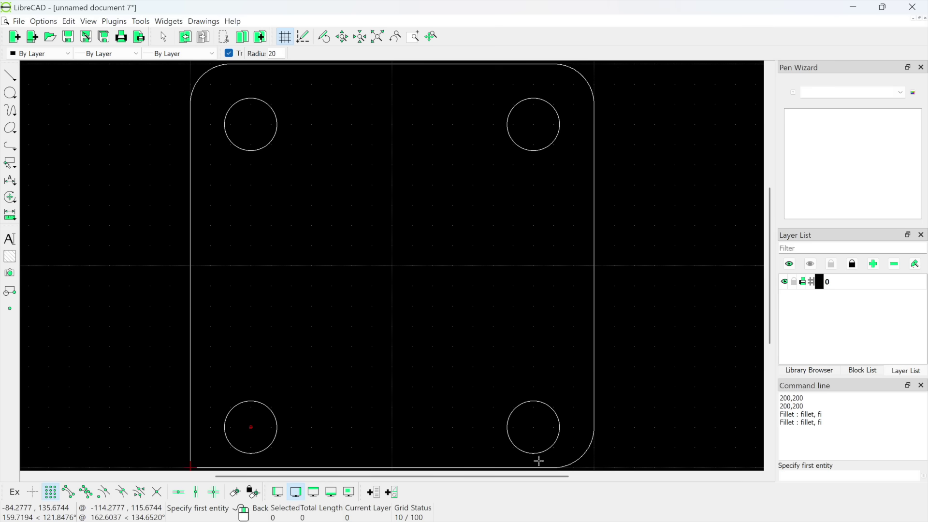
{"action": "left_click", "coordinate": [191, 402]}
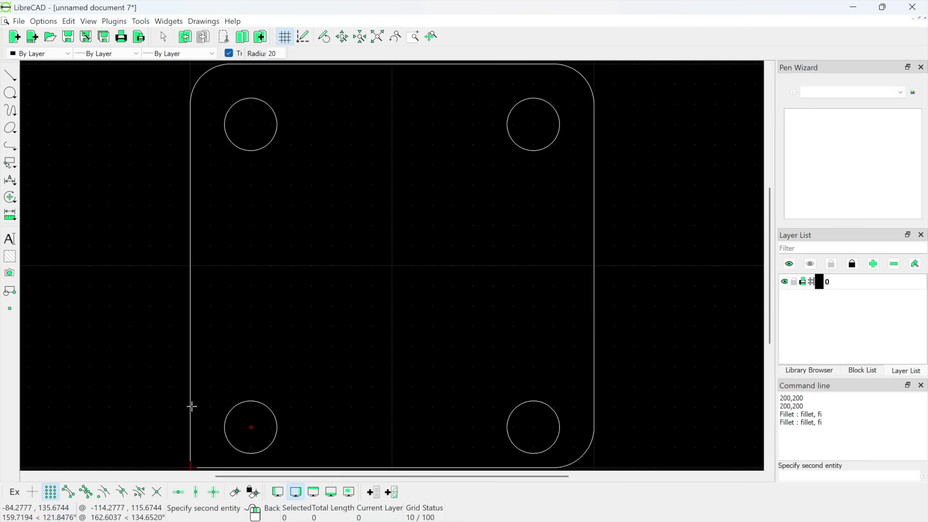
{"action": "left_click", "coordinate": [238, 466]}
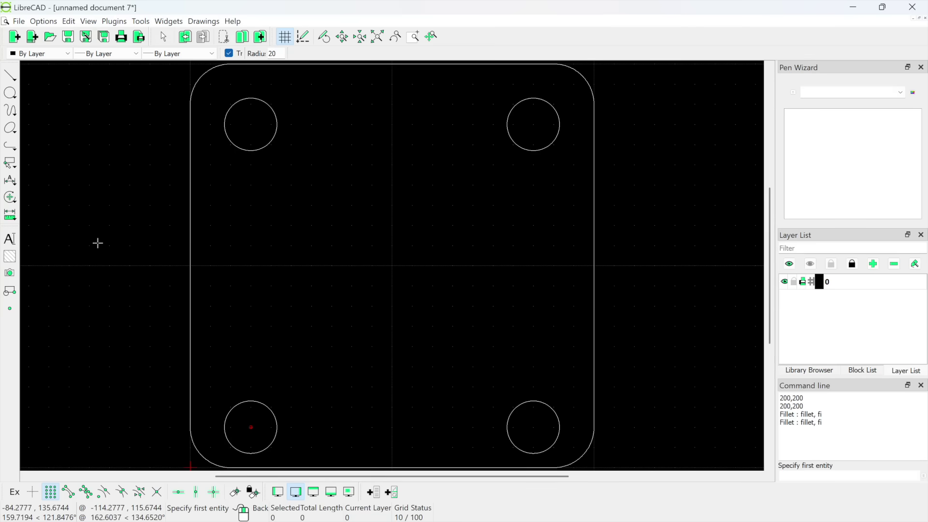
{"action": "left_click", "coordinate": [19, 22]}
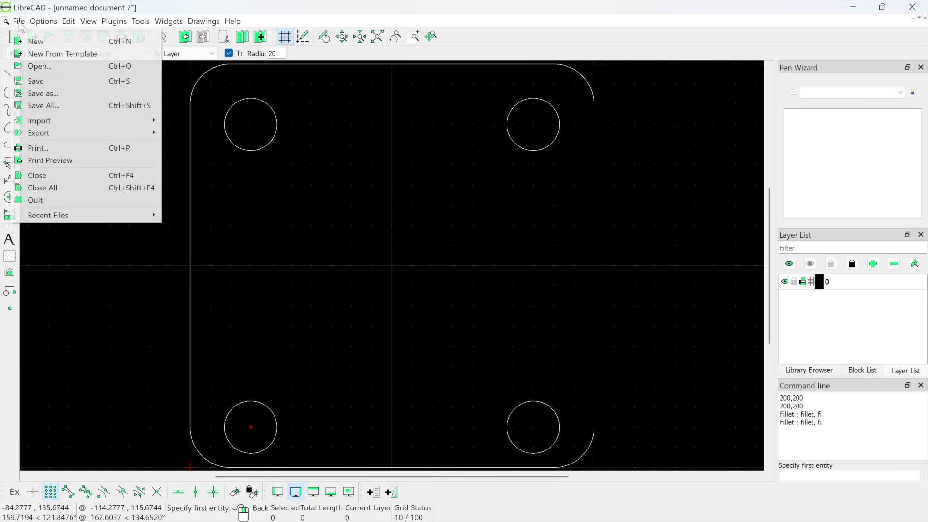
{"action": "left_click", "coordinate": [69, 84]}
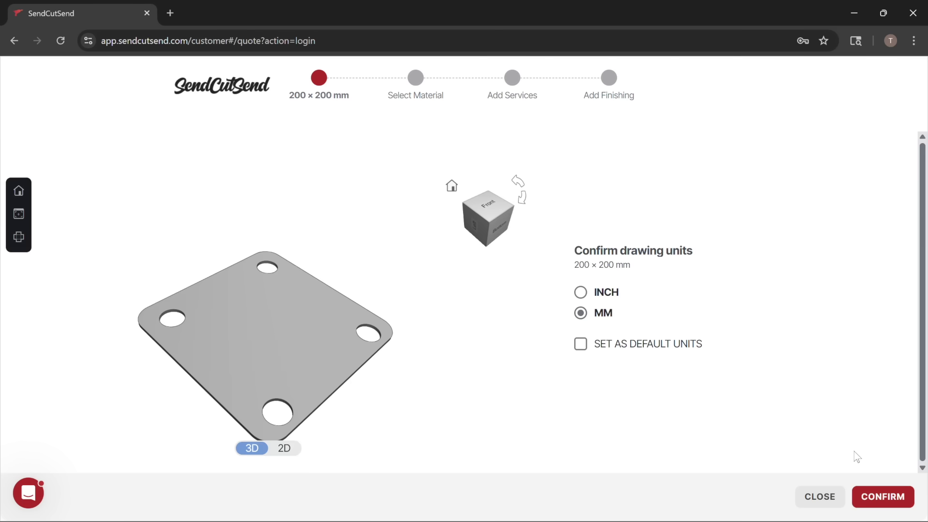
In SendCutSend, confirm MM as the base plate's drawing units and choose Steel from the metals
{"action": "left_click", "coordinate": [870, 498]}
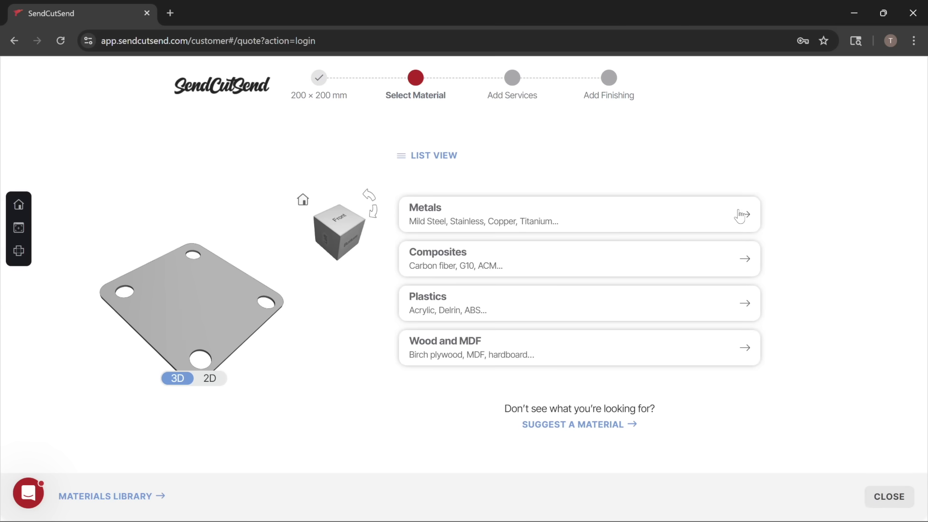
{"action": "left_click", "coordinate": [740, 216]}
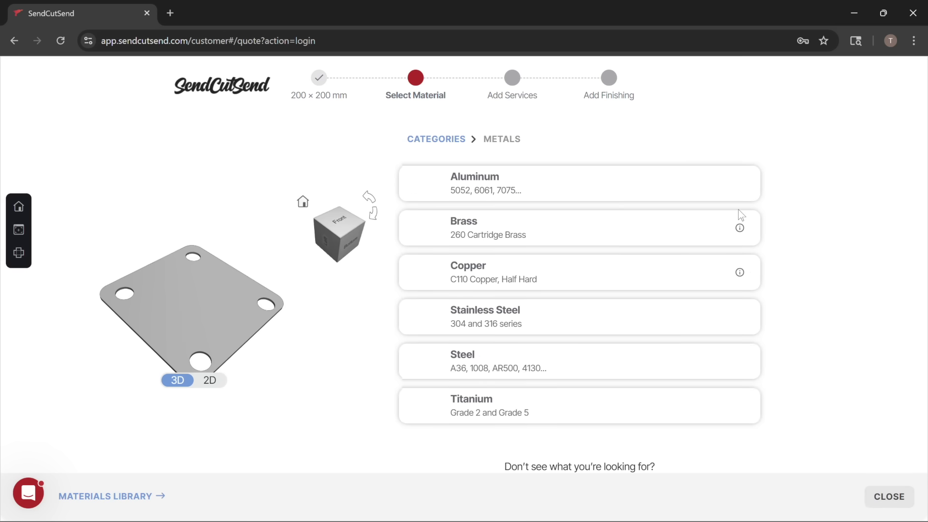
{"action": "left_click", "coordinate": [466, 376]}
{"action": "scroll", "coordinate": [478, 317], "scroll_direction": "down", "scroll_amount": 3}
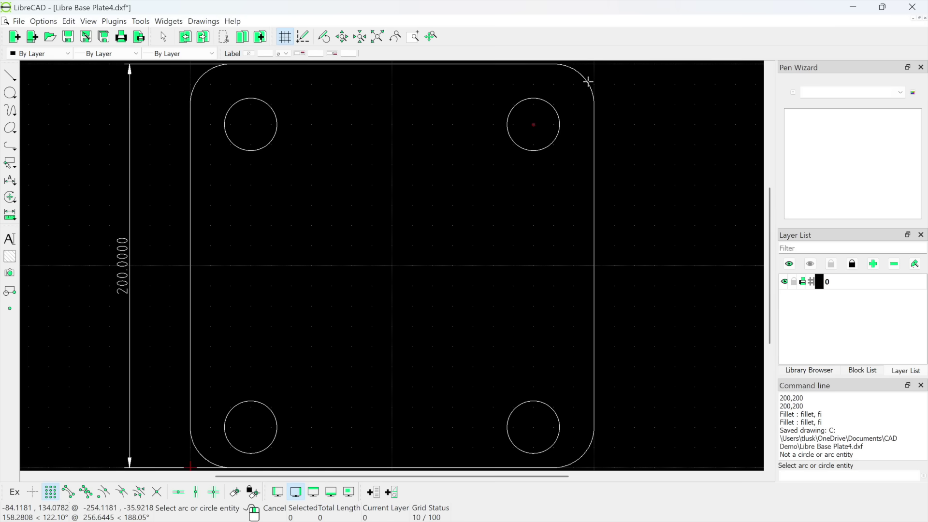
In LibreCAD, dimension the plate's upper-right corner fillet radius, placing the dimension outside the corner
{"action": "left_click", "coordinate": [588, 81]}
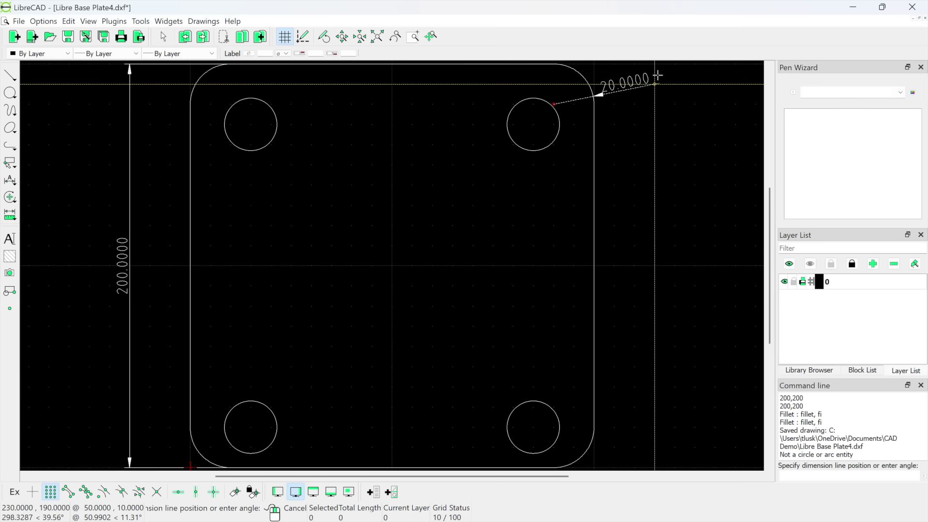
{"action": "left_click", "coordinate": [667, 78]}
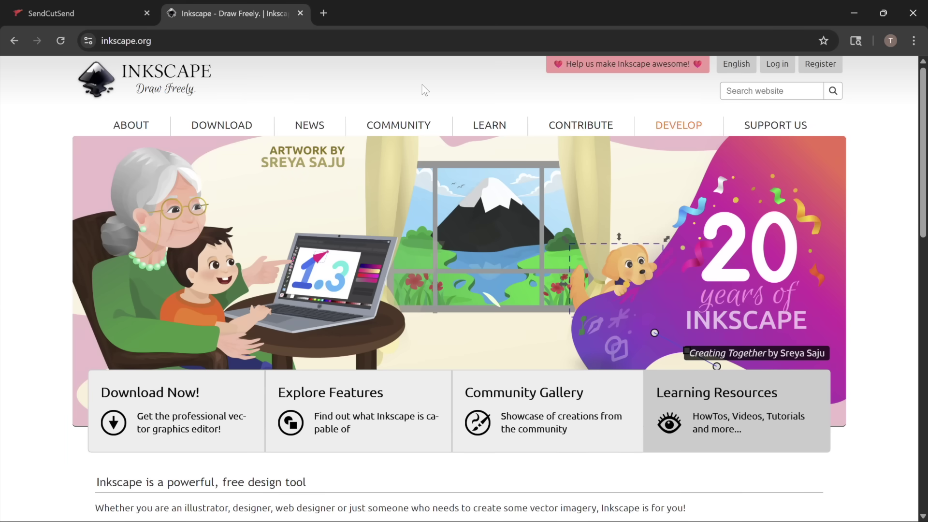
Look through the Inkscape website's home page, including the feature summary and recent news
{"action": "scroll", "coordinate": [424, 91], "scroll_direction": "down", "scroll_amount": 2}
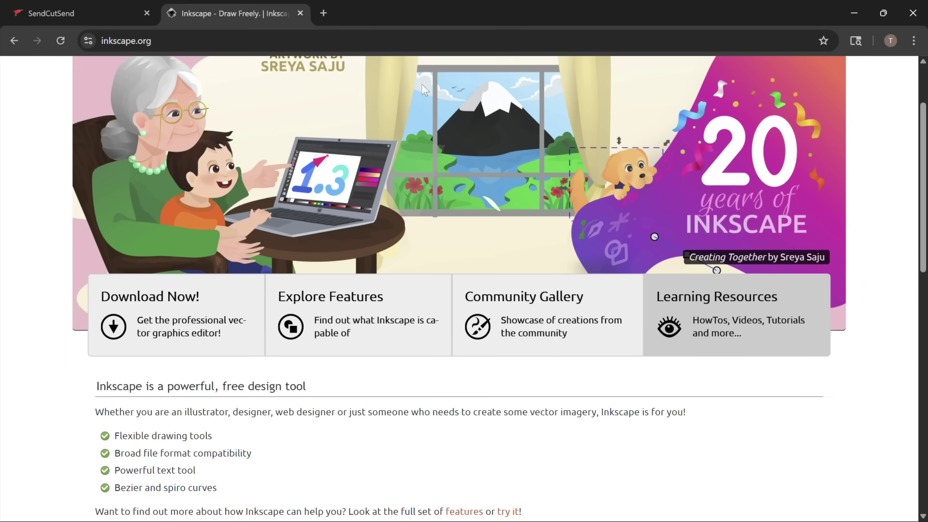
{"action": "scroll", "coordinate": [423, 87], "scroll_direction": "down", "scroll_amount": 6}
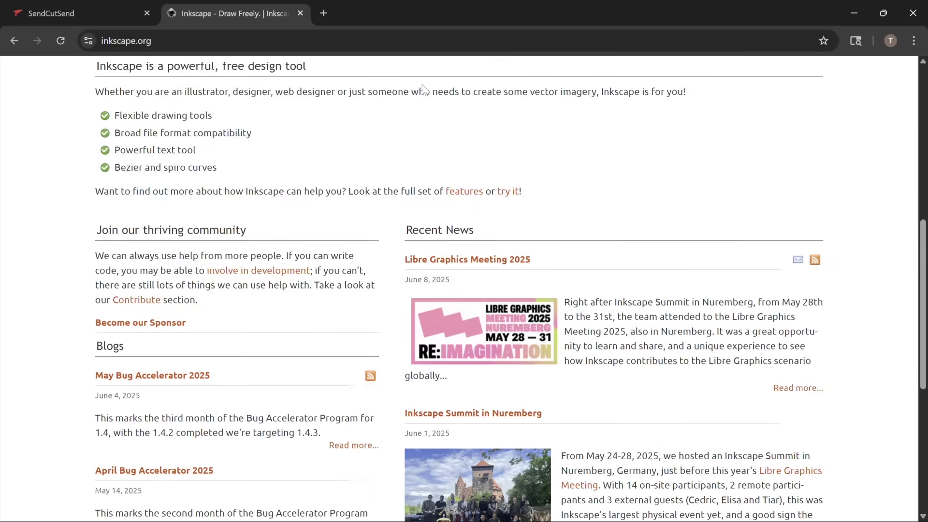
{"action": "scroll", "coordinate": [423, 87], "scroll_direction": "up", "scroll_amount": 5}
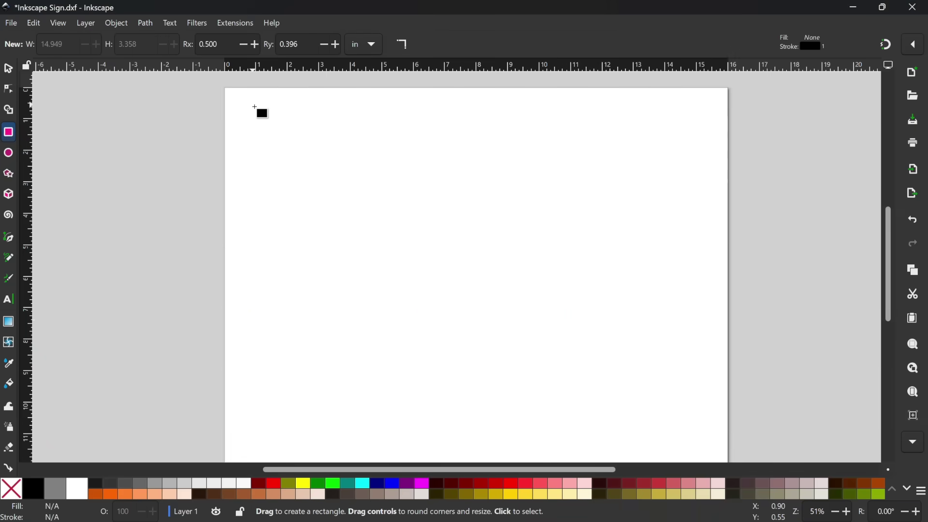
In Inkscape, draw a rounded rectangle about 14.5 by 3.05 in across the upper part of the page
{"action": "left_click_drag", "start_coordinate": [254, 106], "coordinate": [709, 201]}
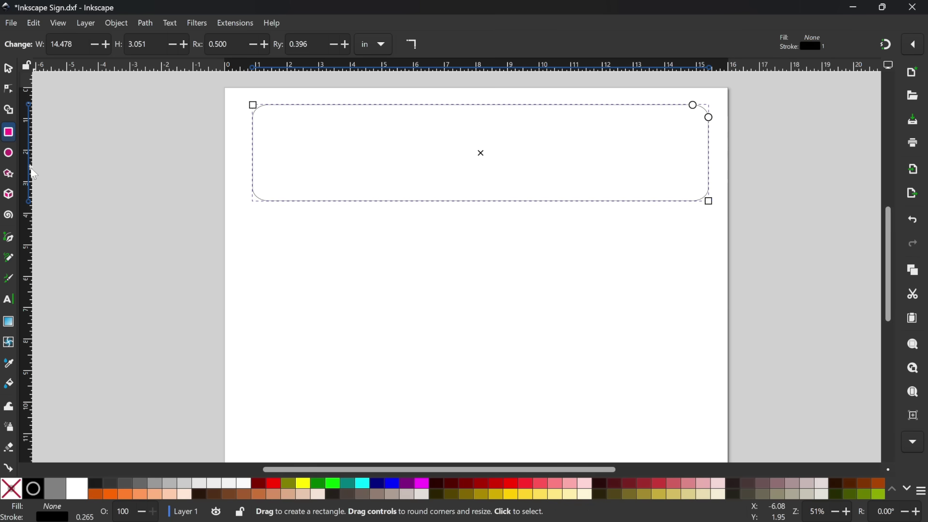
Add the flowed text "IT'LL HOLD!" inside the rounded rectangle in the Stencil font at 100 pt
{"action": "left_click", "coordinate": [9, 301]}
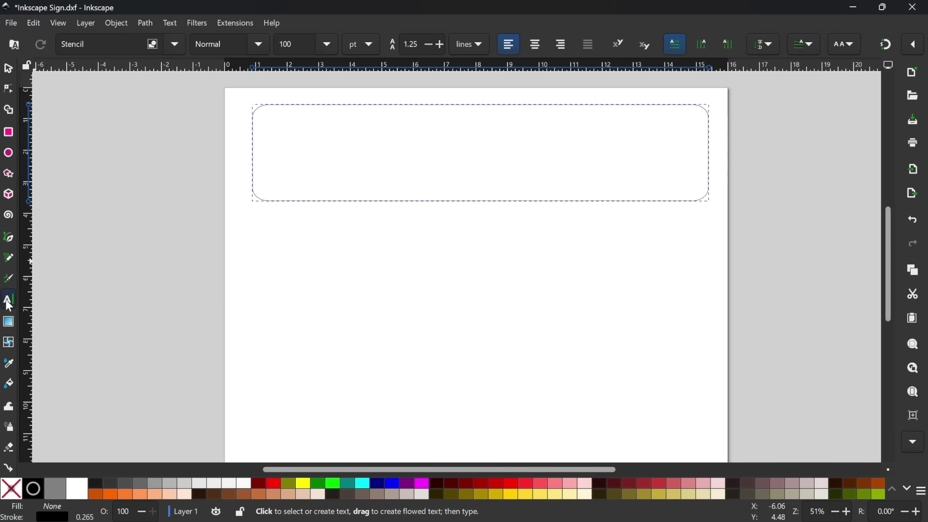
{"action": "left_click_drag", "start_coordinate": [261, 114], "coordinate": [615, 192]}
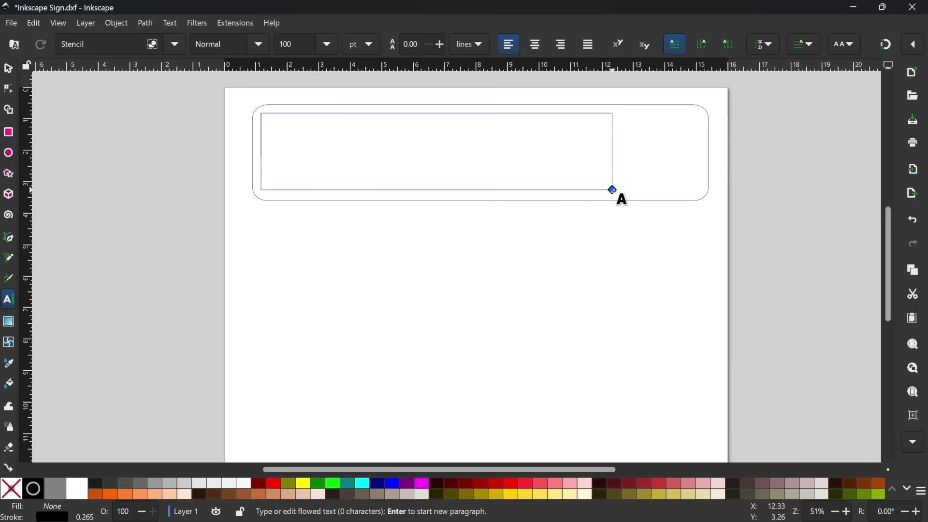
{"action": "type", "text": "TT"}
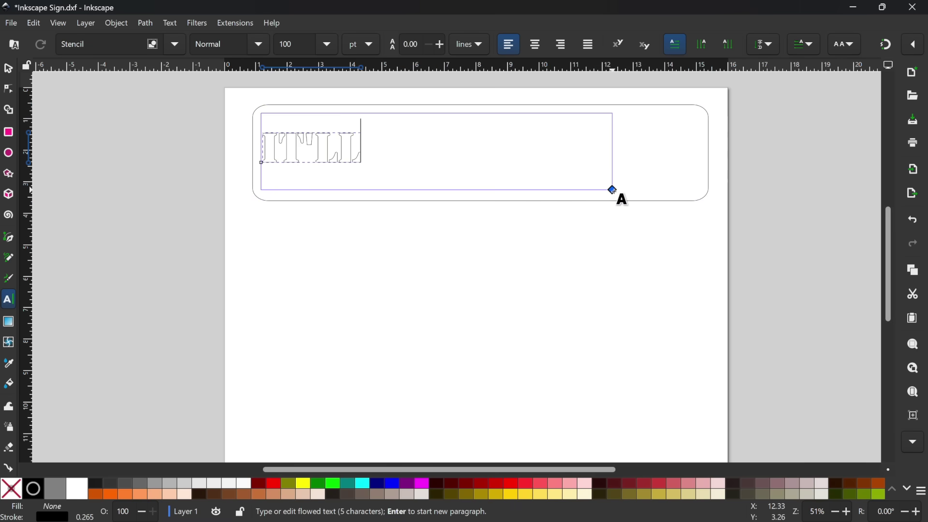
{"action": "type", "text": "'LL HOLD!"}
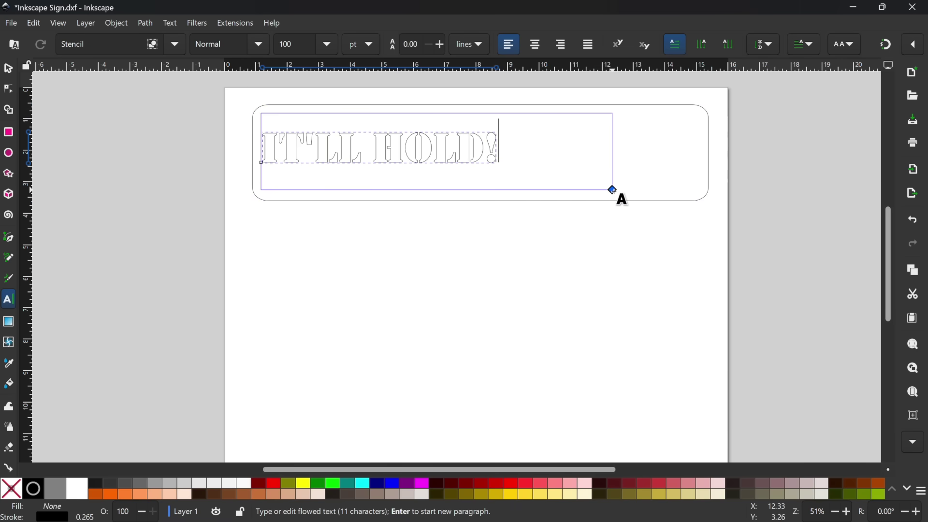
Enlarge the text to about 11.5 in wide, filling the rounded rectangle's height and leaving room at its right end
{"action": "left_click", "coordinate": [7, 68]}
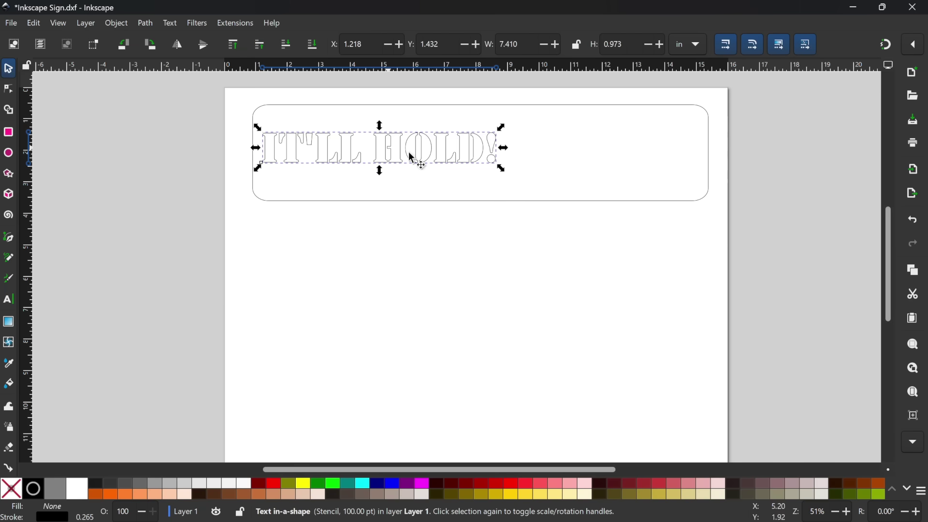
{"action": "left_click_drag", "start_coordinate": [502, 169], "coordinate": [608, 197]}
{"action": "left_click_drag", "start_coordinate": [602, 128], "coordinate": [628, 107]}
Copy the round TimWelds logo image from the Google results in the browser and paste it into Inkscape below the sign
{"action": "key", "text": "alt+Tab"}
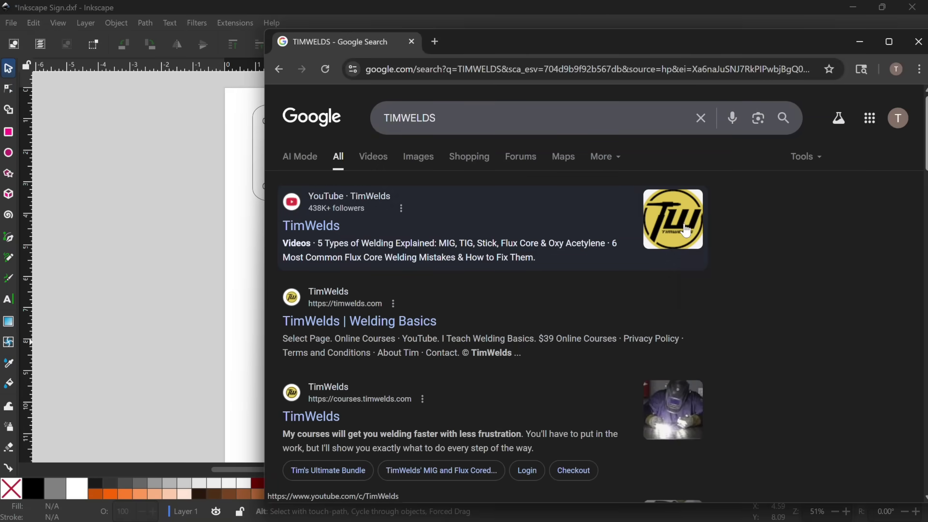
{"action": "right_click", "coordinate": [685, 225]}
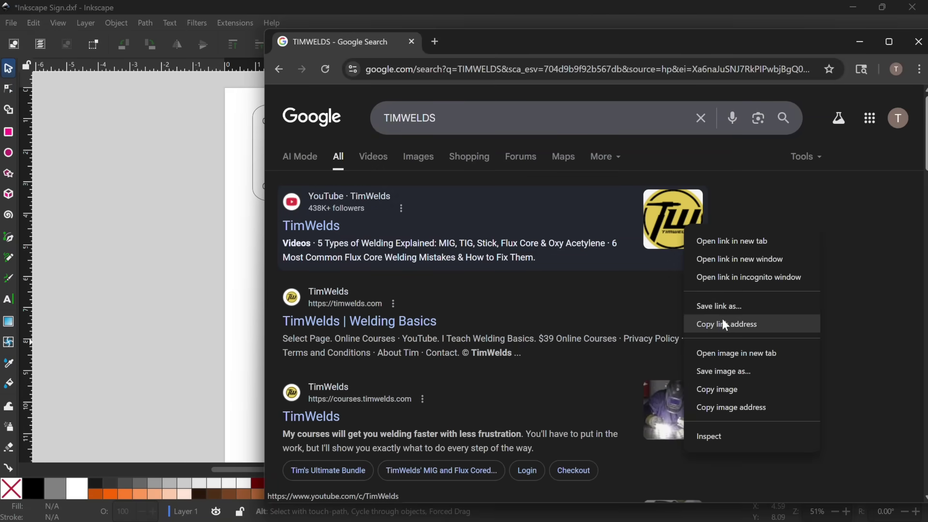
{"action": "left_click", "coordinate": [718, 389]}
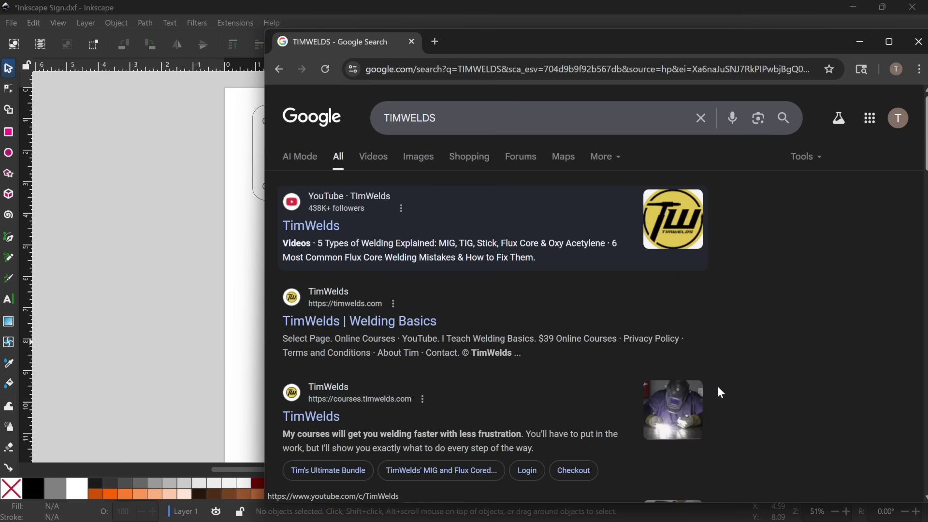
{"action": "left_click", "coordinate": [227, 184]}
{"action": "key", "text": "ctrl+v"}
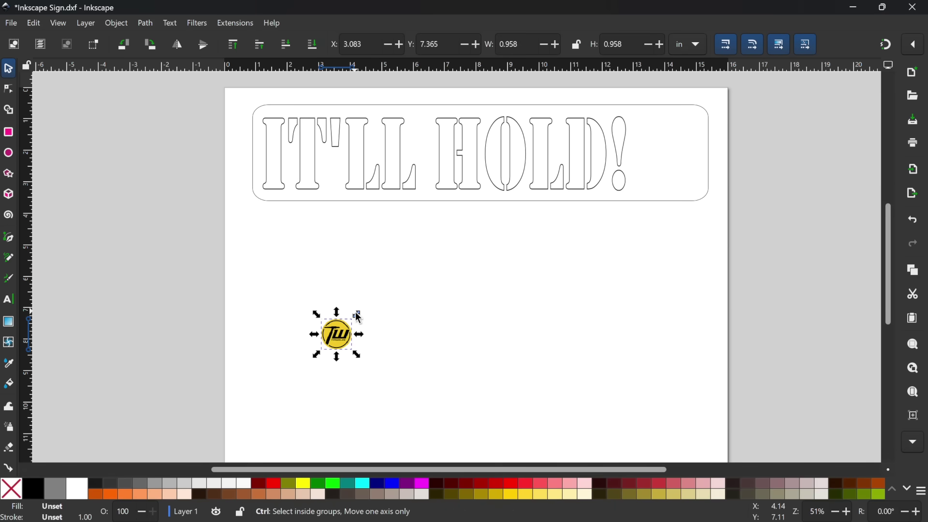
Enlarge the pasted logo to about 2.45 in and trace it as a single-scan bitmap using Brightness cutoff
{"action": "mouse_move", "coordinate": [362, 310]}
{"action": "left_mouse_down"}
{"action": "mouse_move", "coordinate": [416, 260]}
{"action": "mouse_move", "coordinate": [406, 270]}
{"action": "left_mouse_up"}
{"action": "key", "text": "shift+alt+b"}
{"action": "left_click", "coordinate": [786, 133]}
{"action": "left_click", "coordinate": [784, 112]}
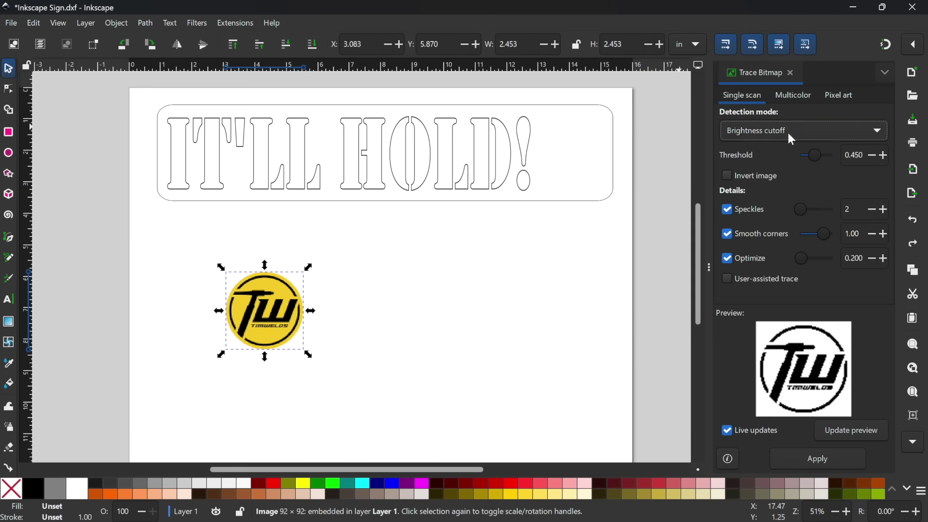
{"action": "left_click", "coordinate": [821, 457]}
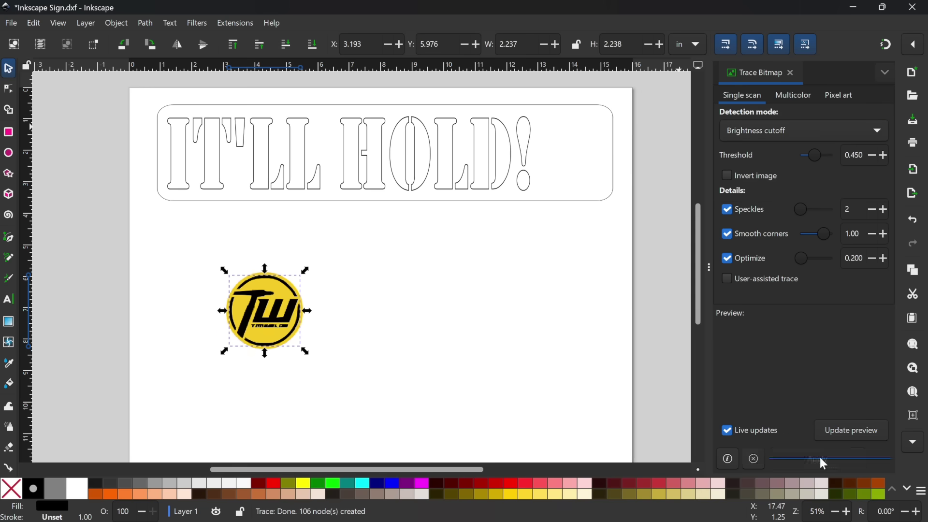
Move the traced logo into the space after the exclamation mark and delete the original yellow logo image
{"action": "mouse_move", "coordinate": [290, 309]}
{"action": "left_mouse_down"}
{"action": "mouse_move", "coordinate": [453, 314]}
{"action": "mouse_move", "coordinate": [643, 95]}
{"action": "mouse_move", "coordinate": [638, 101]}
{"action": "left_mouse_up"}
{"action": "left_click", "coordinate": [283, 291]}
{"action": "key", "text": "Delete"}
Give the traced logo a black stroke and remove its fill
{"action": "left_click", "coordinate": [33, 489], "text": "shift"}
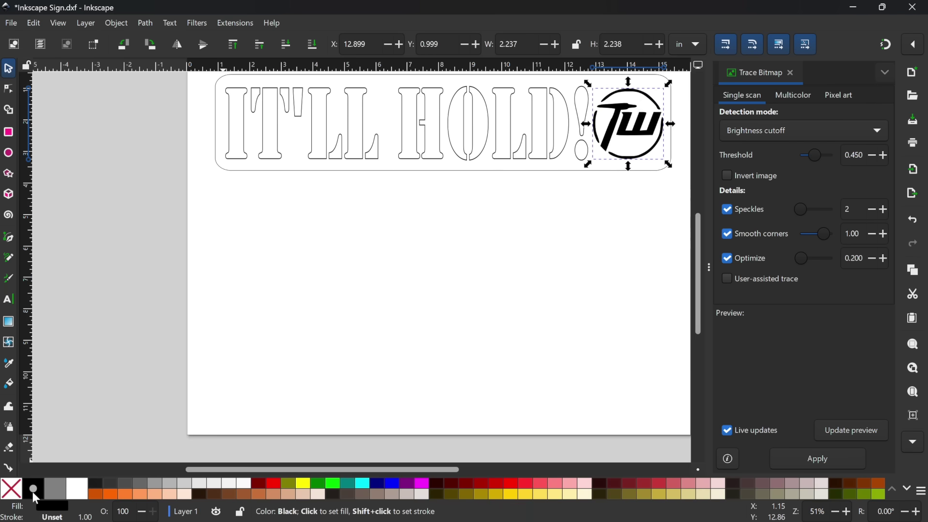
{"action": "left_click", "coordinate": [11, 488]}
{"action": "left_click", "coordinate": [402, 293]}
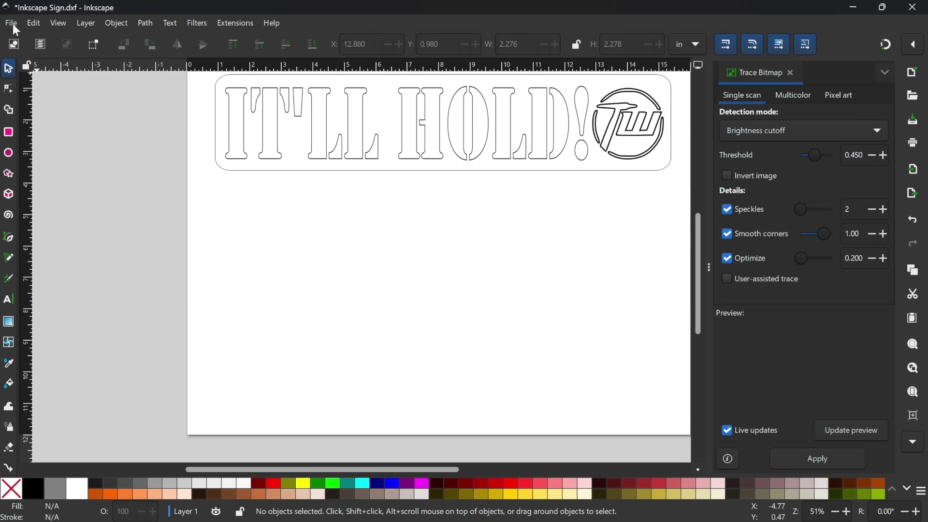
Save the drawing as "Inkscape Sign" in the CAD Demo folder in Desktop Cutting Plotter (AutoCAD DXF R14) format
{"action": "left_click", "coordinate": [213, 259]}
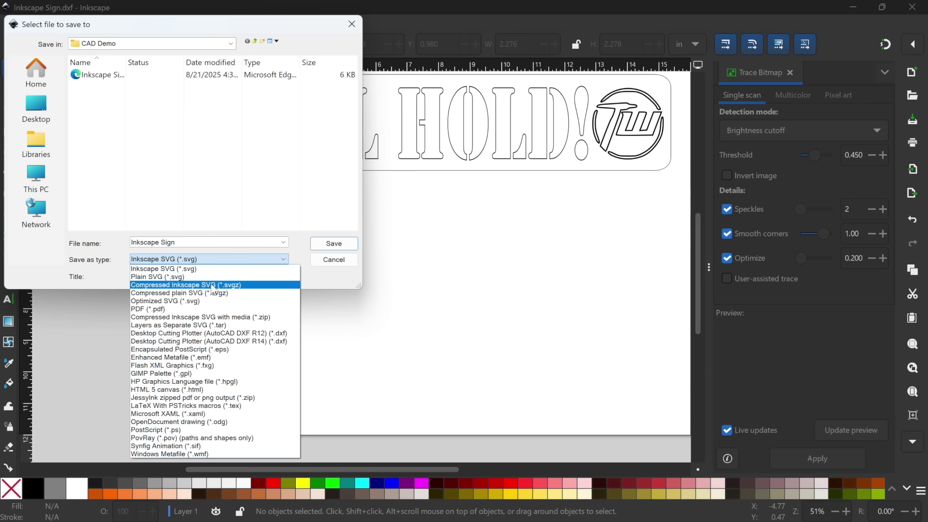
{"action": "left_click", "coordinate": [203, 342]}
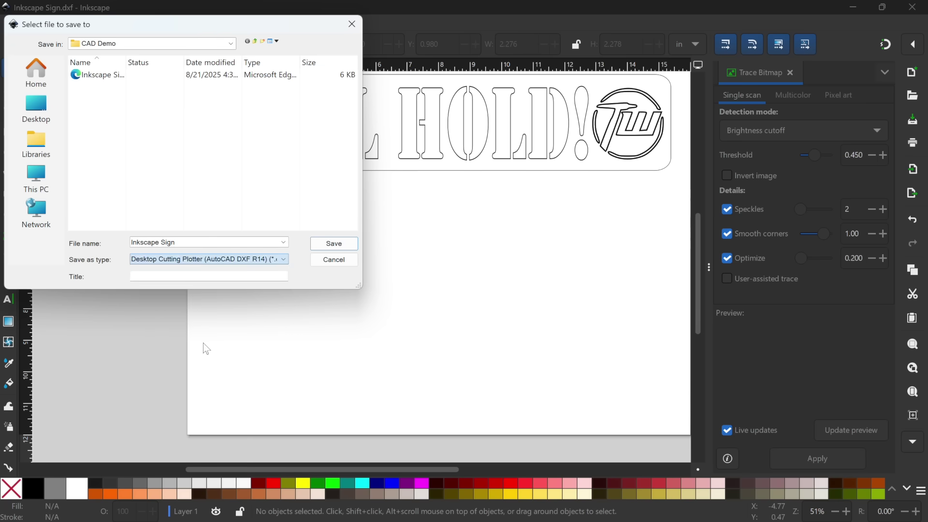
{"action": "left_click", "coordinate": [333, 243]}
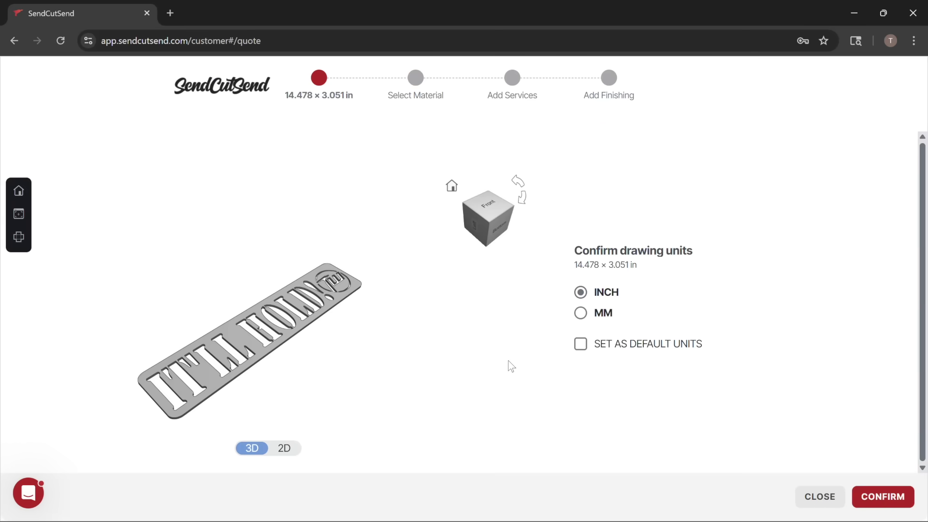
In SendCutSend, display the uploaded sign in the 2D preview
{"action": "left_click", "coordinate": [285, 449]}
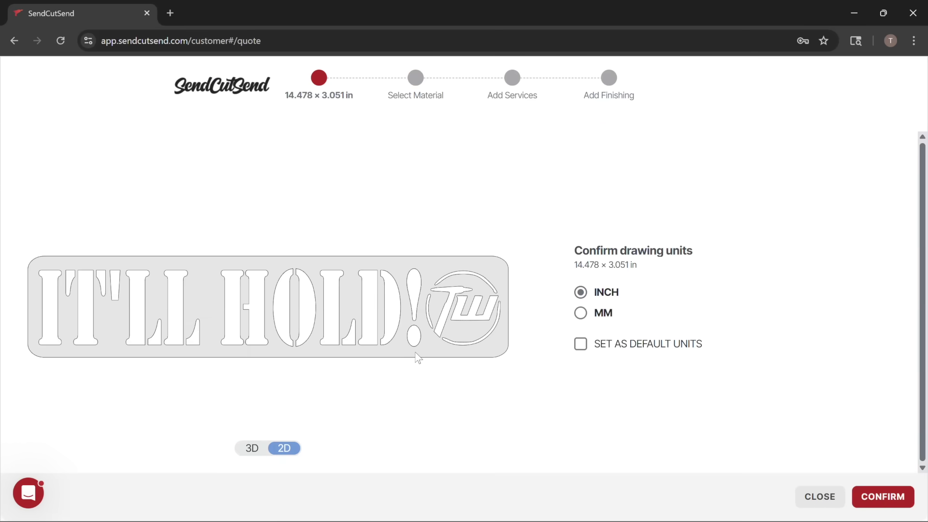